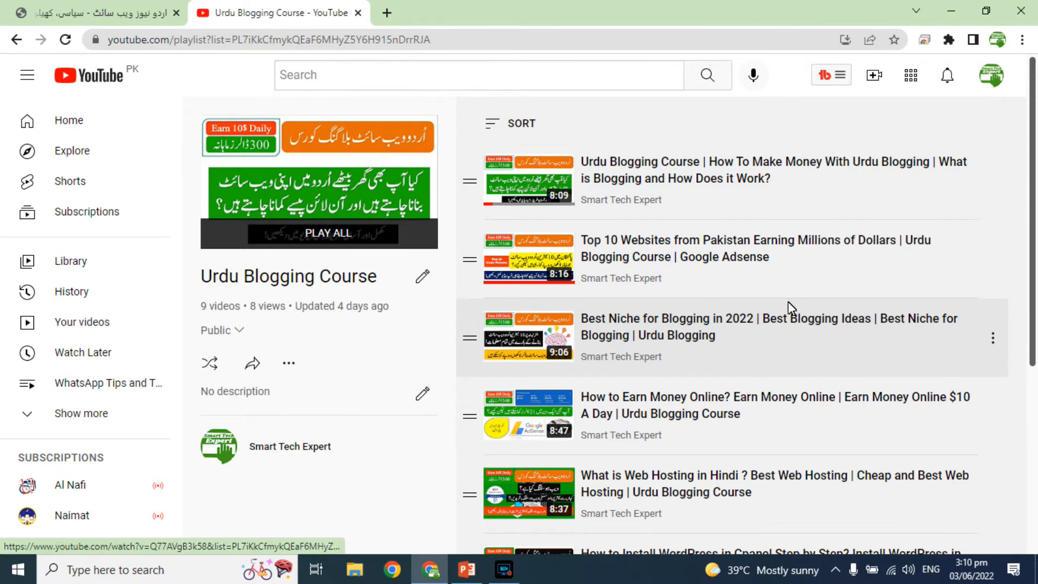
- Look through the list of videos in the Urdu Blogging Course playlist
scroll(709, 397, "down", 4)
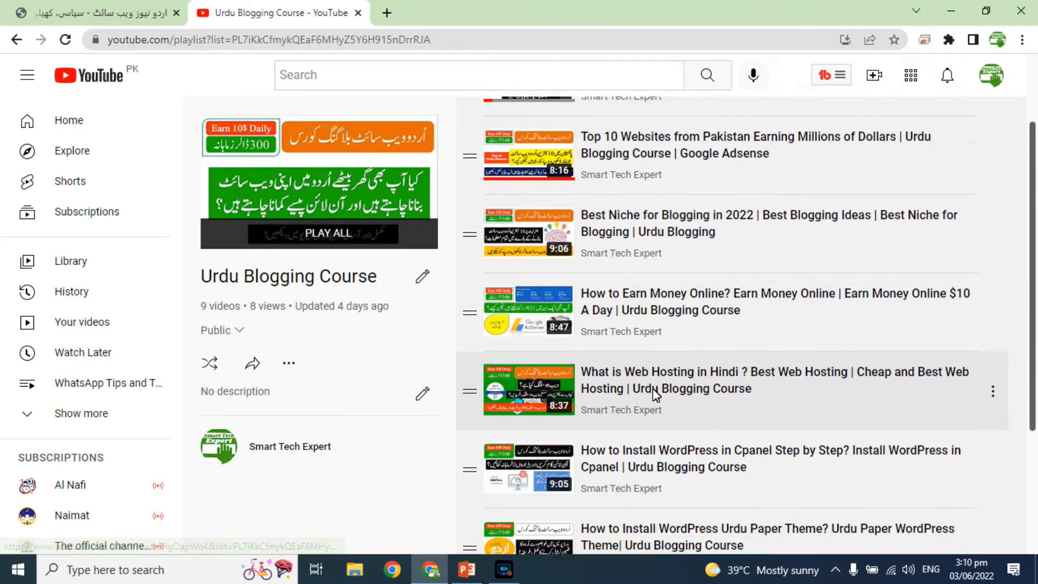
scroll(771, 346, "down", 1)
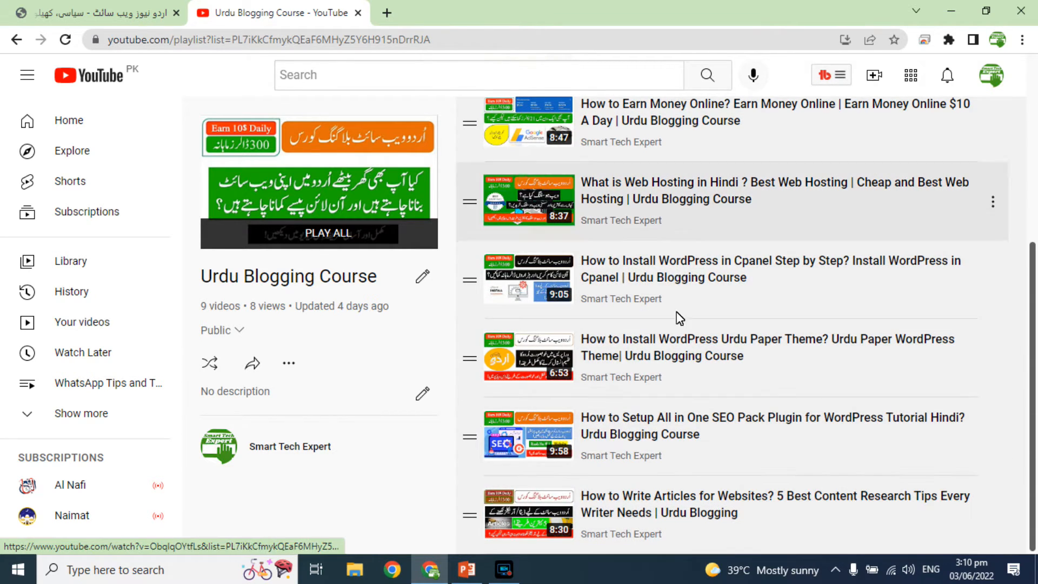
scroll(810, 432, "up", 5)
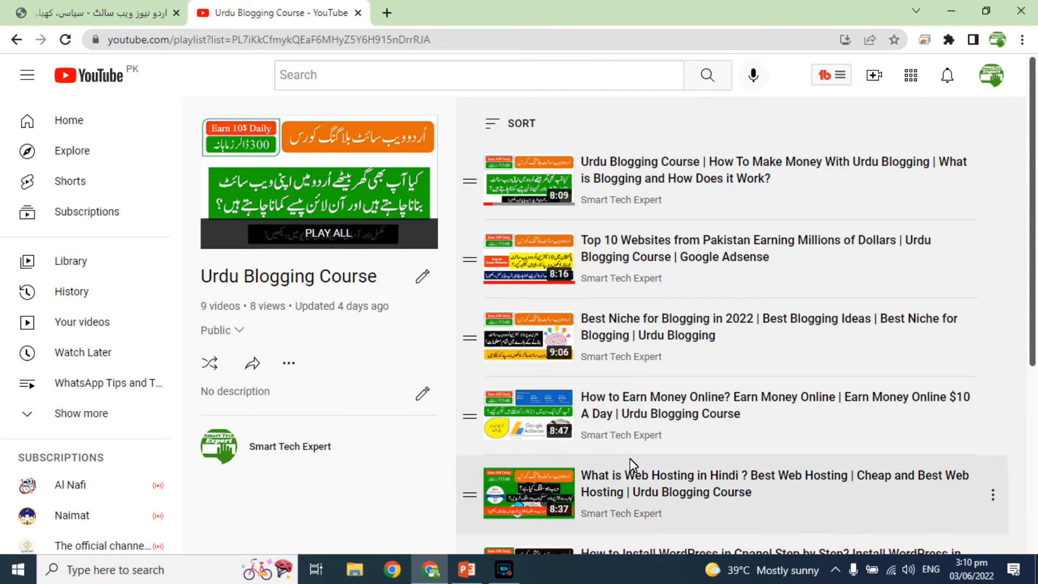
- Switch to the Urdu news website and look through its home page
left_click(153, 8)
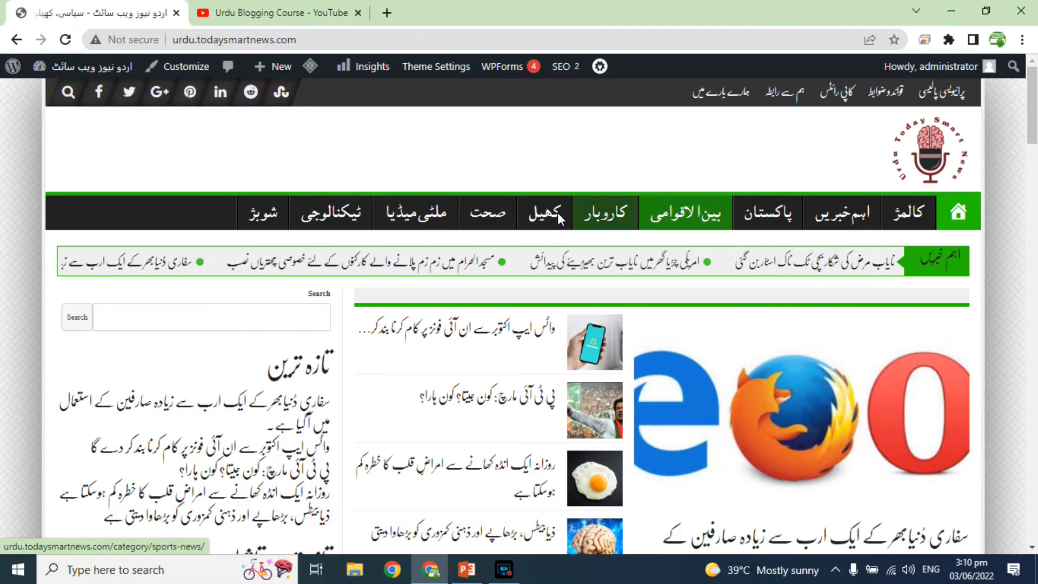
scroll(369, 357, "down", 4)
scroll(369, 357, "down", 15)
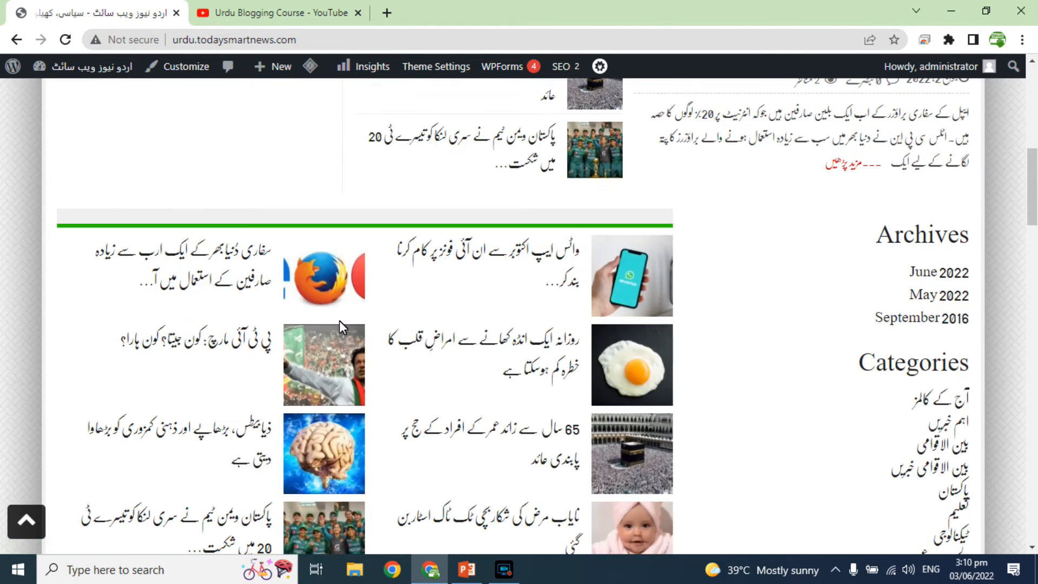
scroll(778, 265, "up", 20)
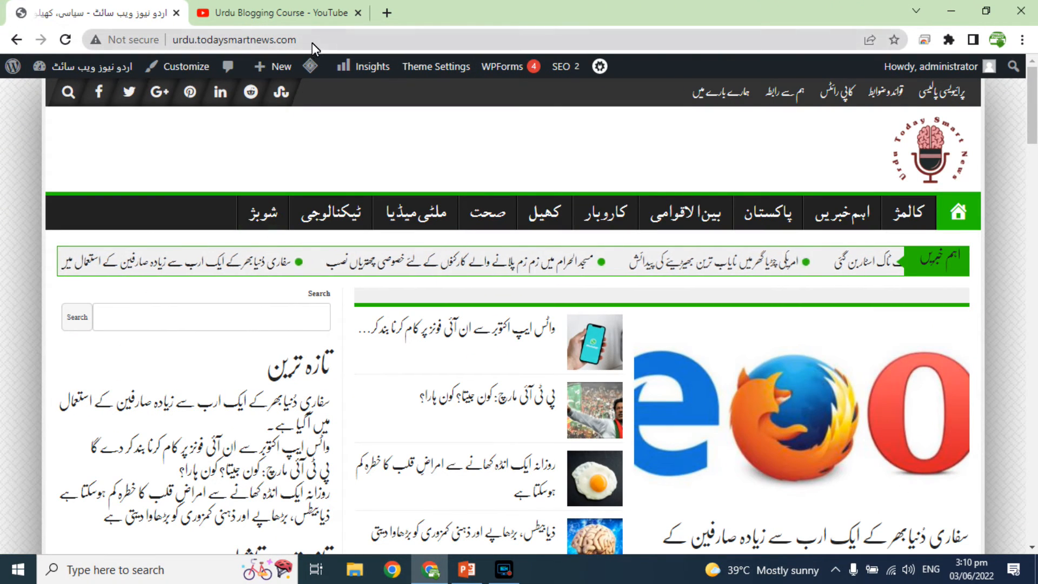
- Open google.com.pk in a new browser tab and search for "google search console"
left_click(388, 10)
type("go")
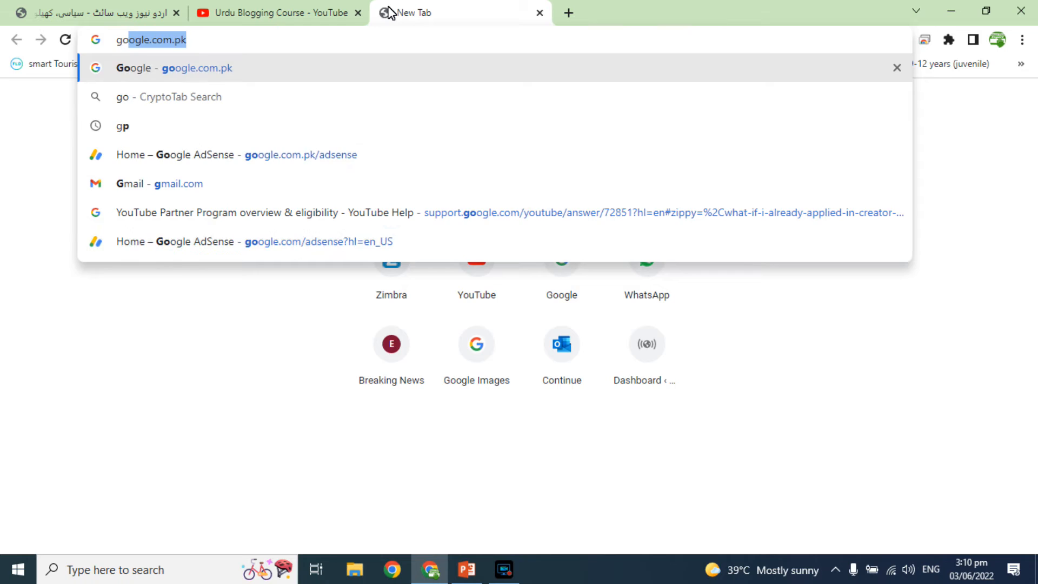
key("Return")
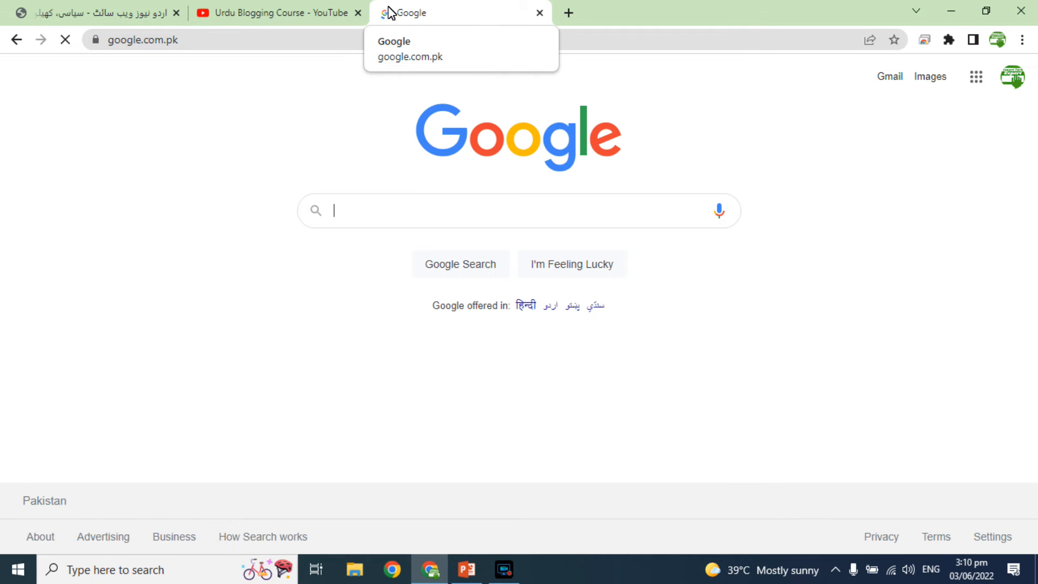
type("google s")
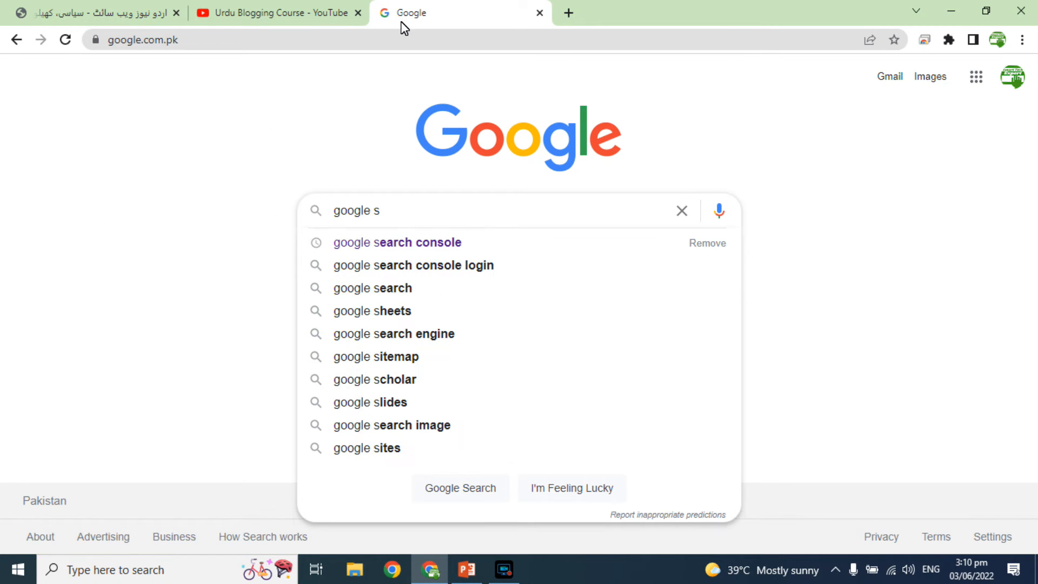
left_click(372, 242)
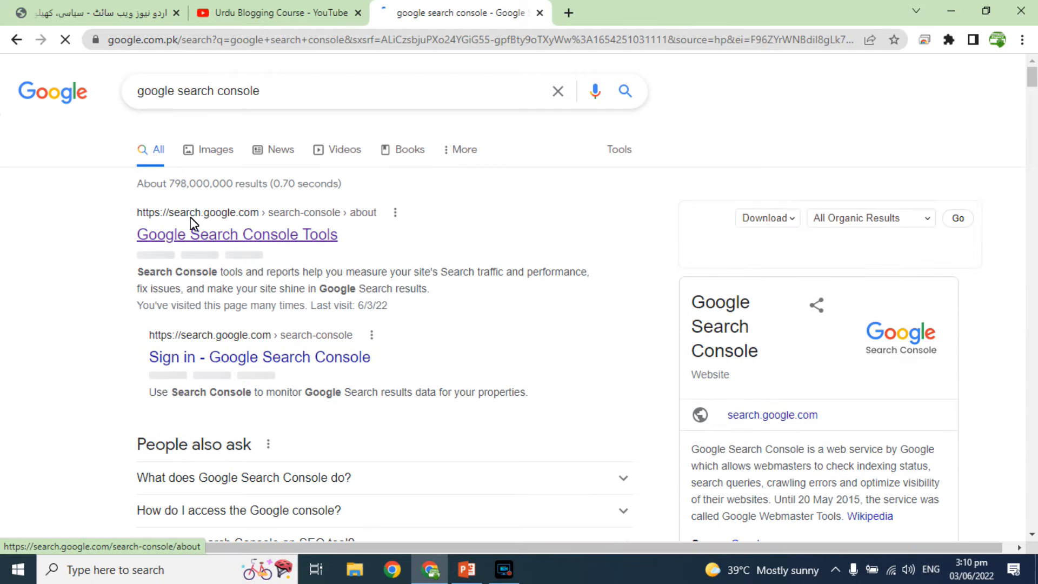
left_click(274, 235)
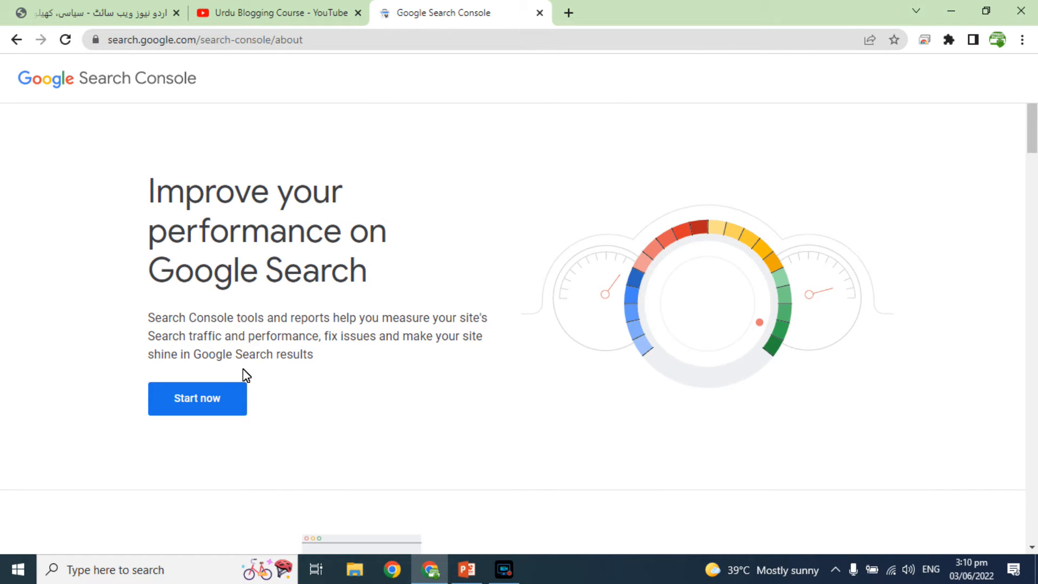
left_click(196, 403)
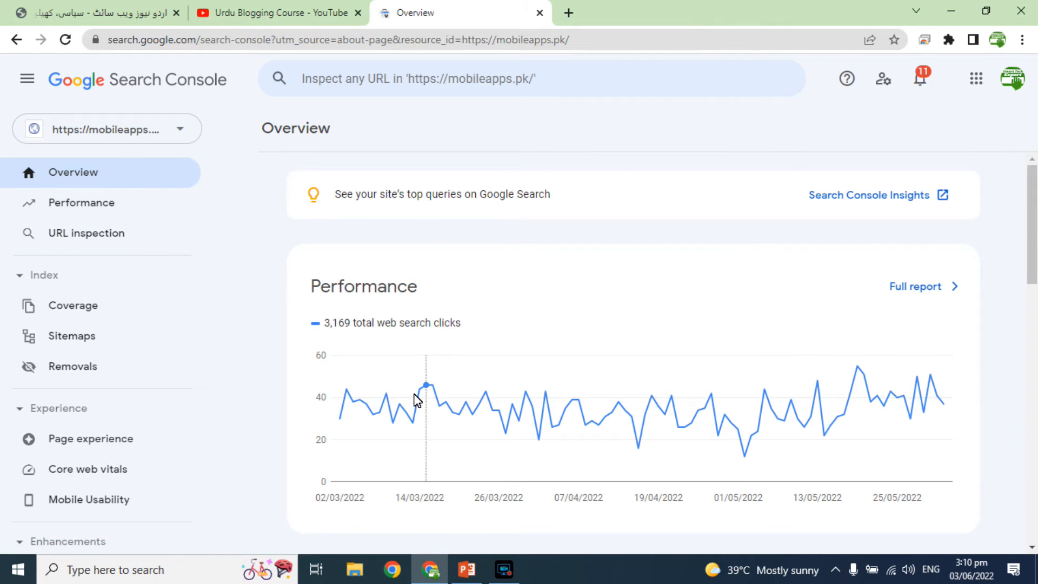
left_click(154, 135)
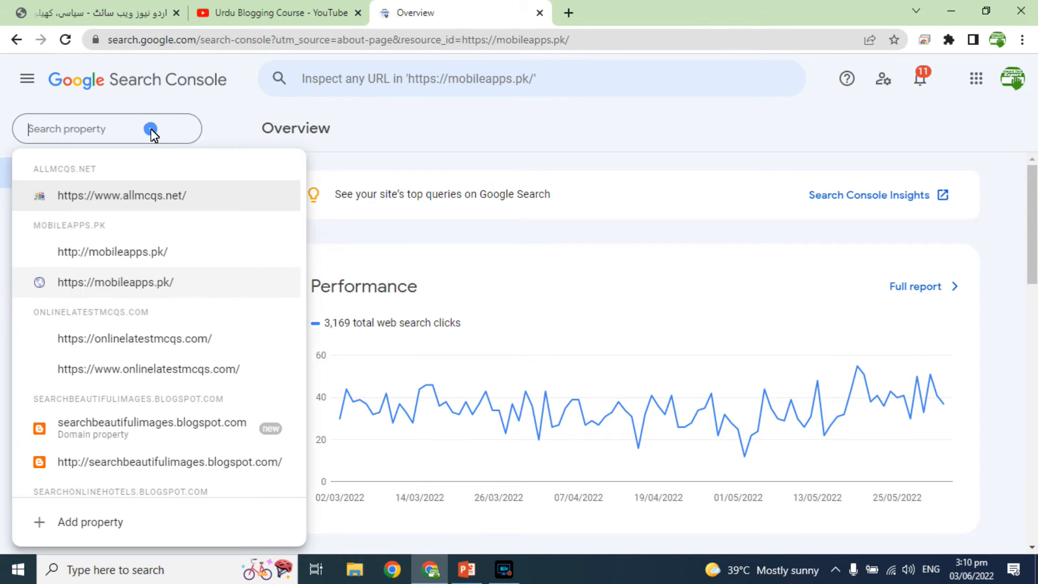
left_click(101, 283)
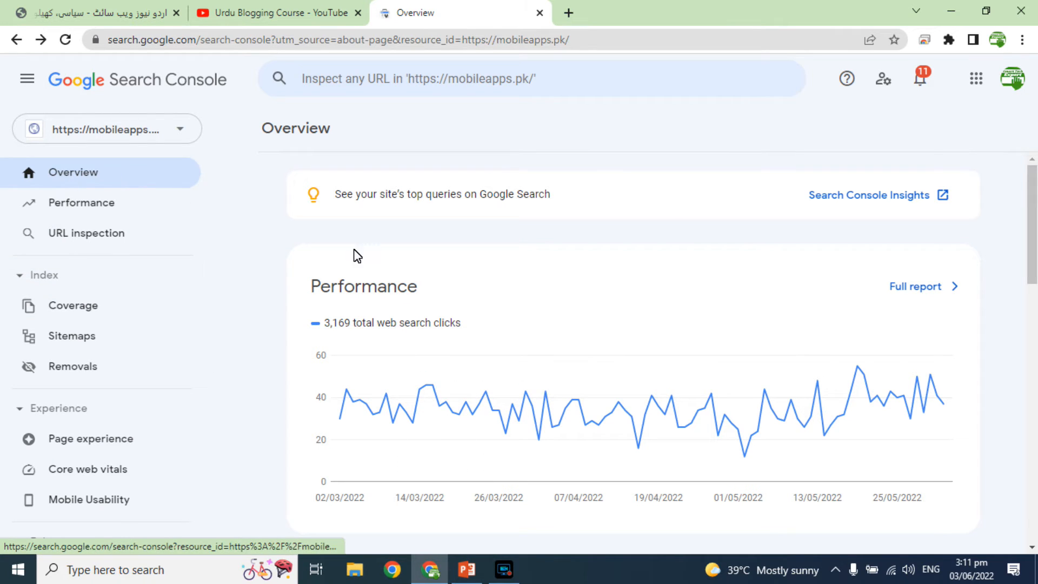
- Review the Performance, Coverage and Experience summaries in the property's overview
scroll(431, 384, "down", 1)
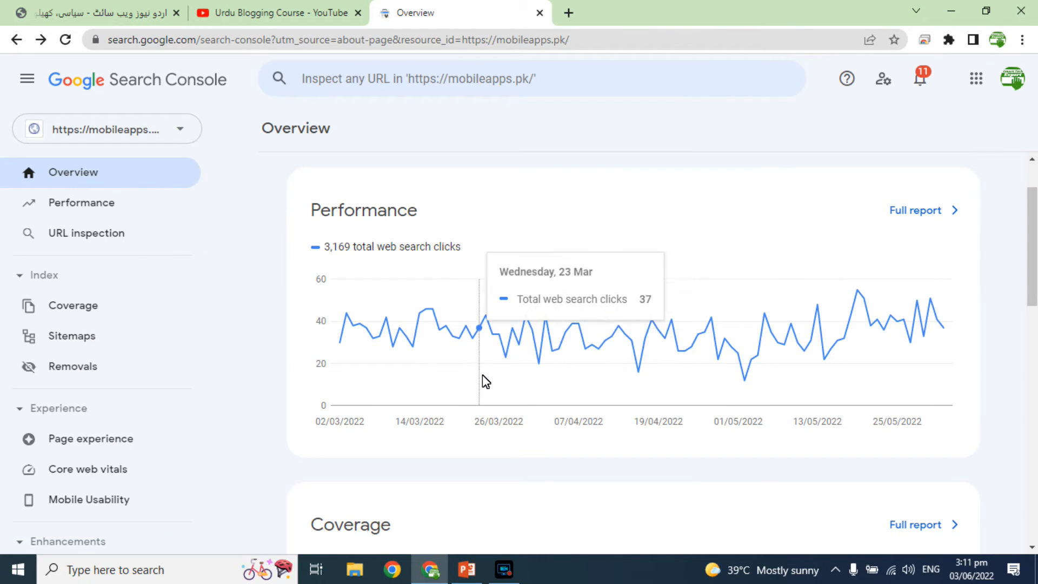
scroll(484, 378, "down", 3)
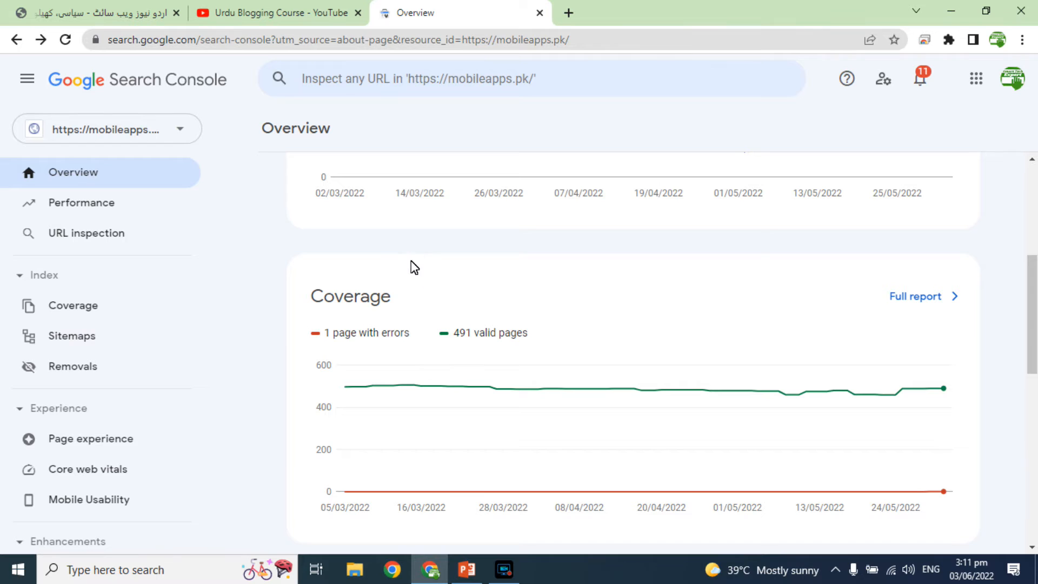
scroll(392, 333, "down", 4)
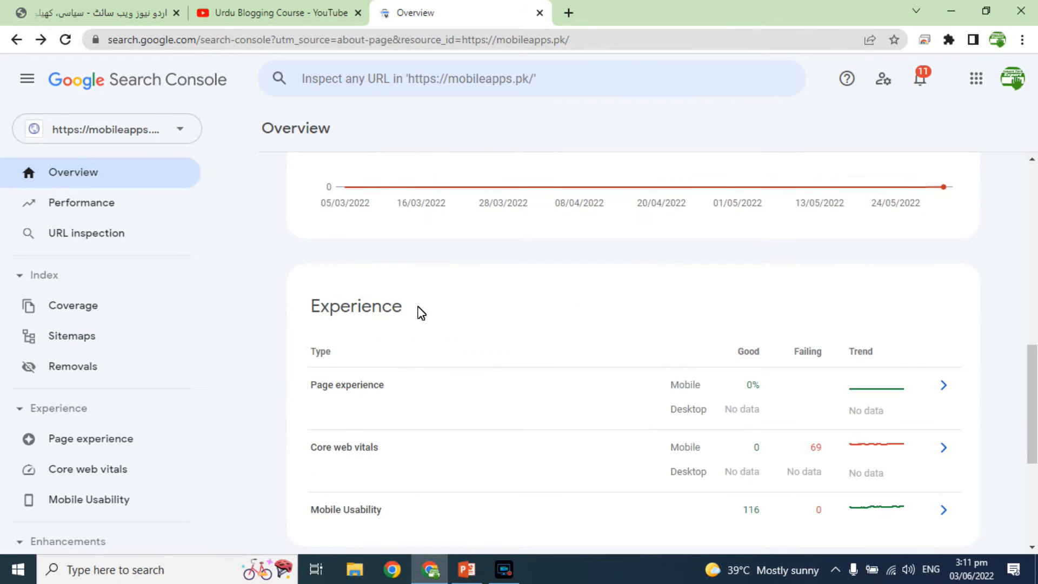
scroll(361, 393, "down", 1)
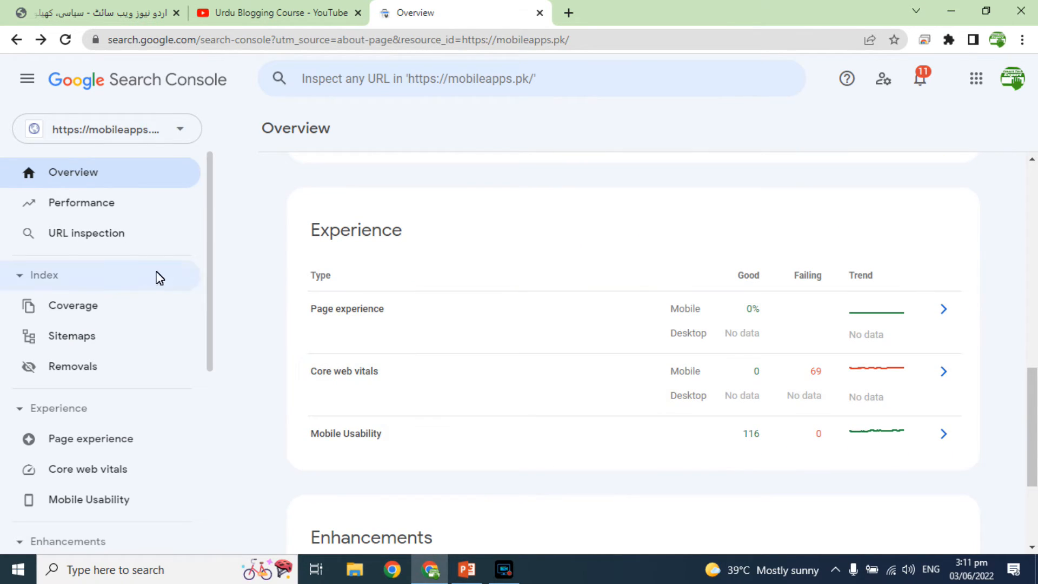
- Open the property's Performance report and review its clicks, impressions and top search queries
left_click(80, 204)
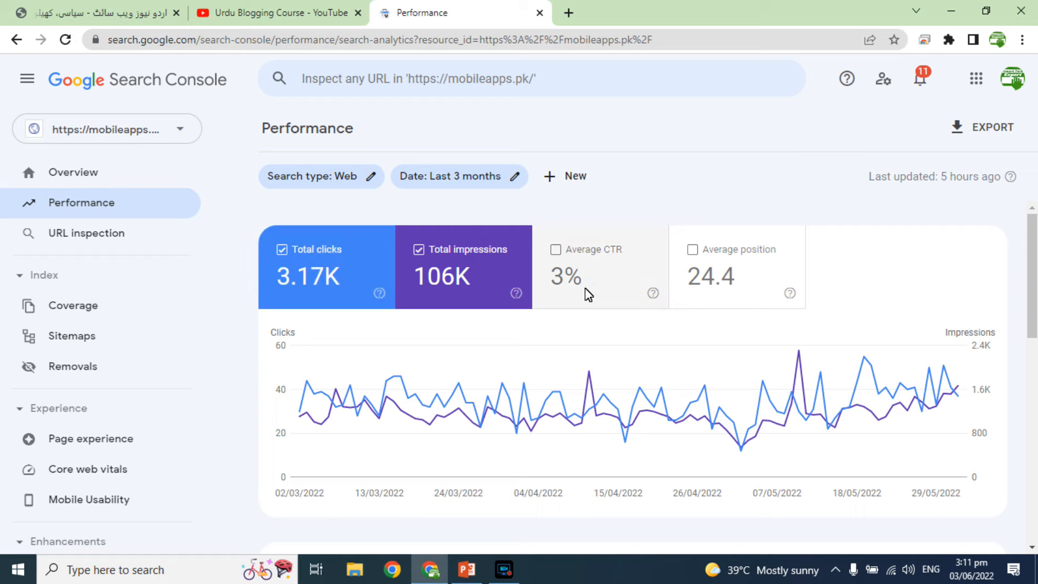
scroll(556, 321, "down", 4)
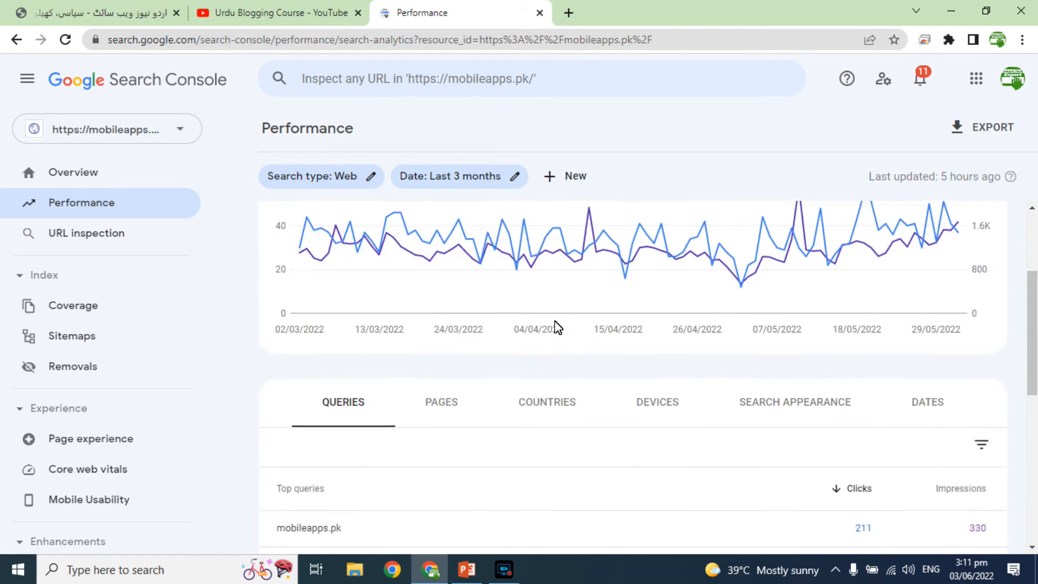
scroll(324, 459, "down", 3)
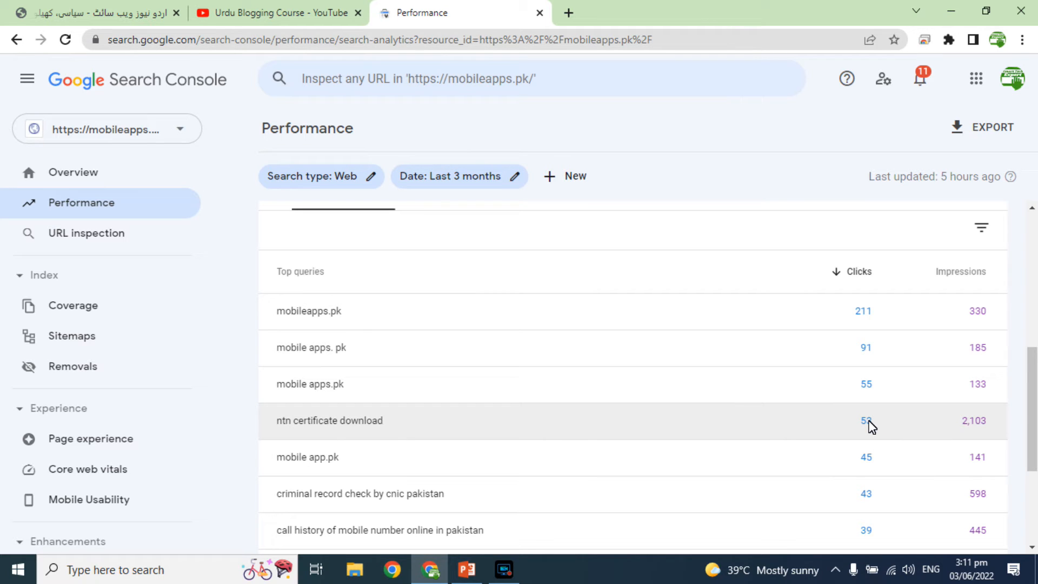
scroll(556, 413, "down", 2)
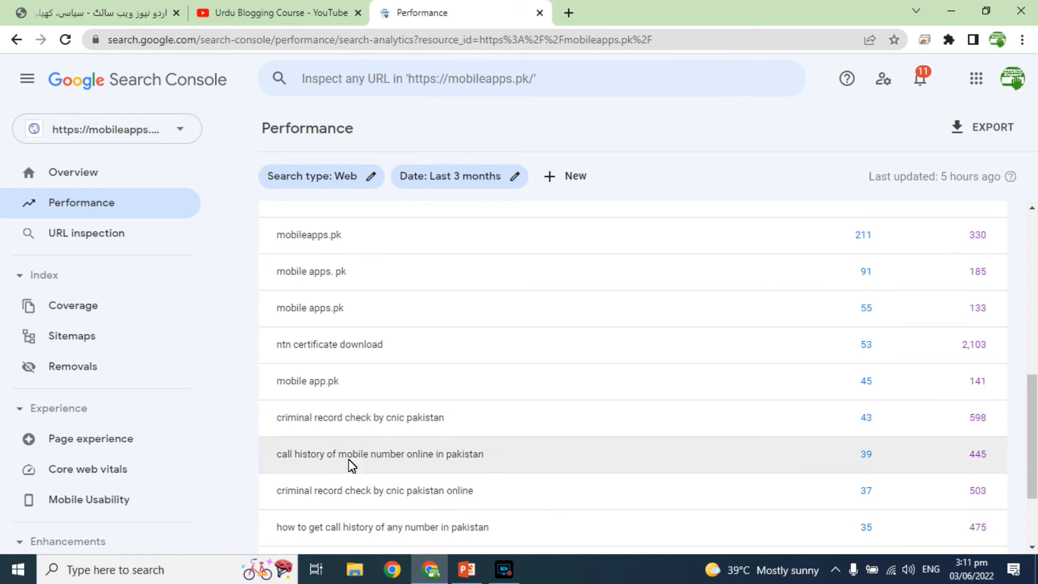
scroll(343, 435, "down", 3)
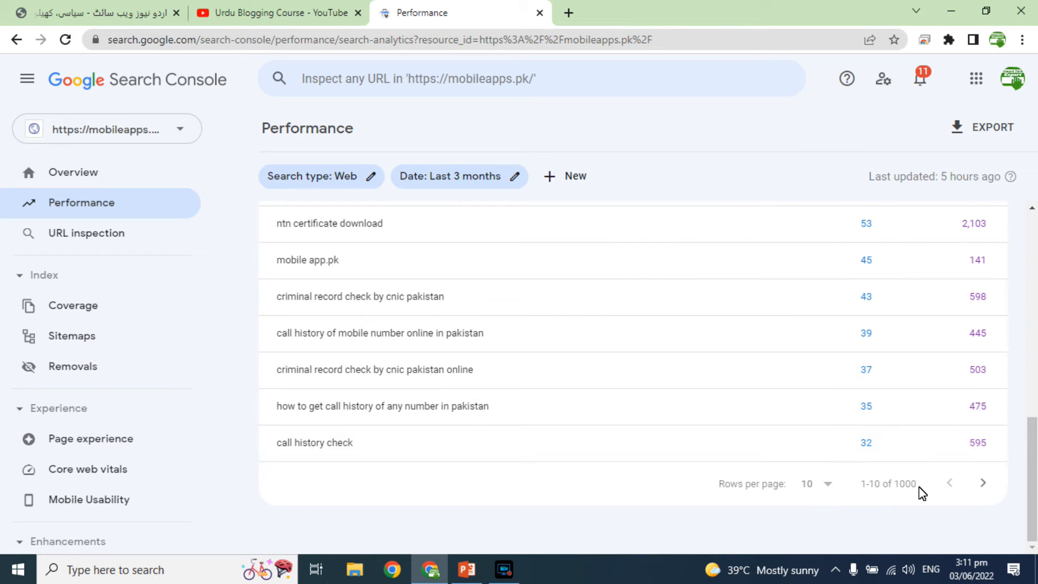
- Show 100 rows per page in the queries table and look through the longer list of search queries
left_click(825, 485)
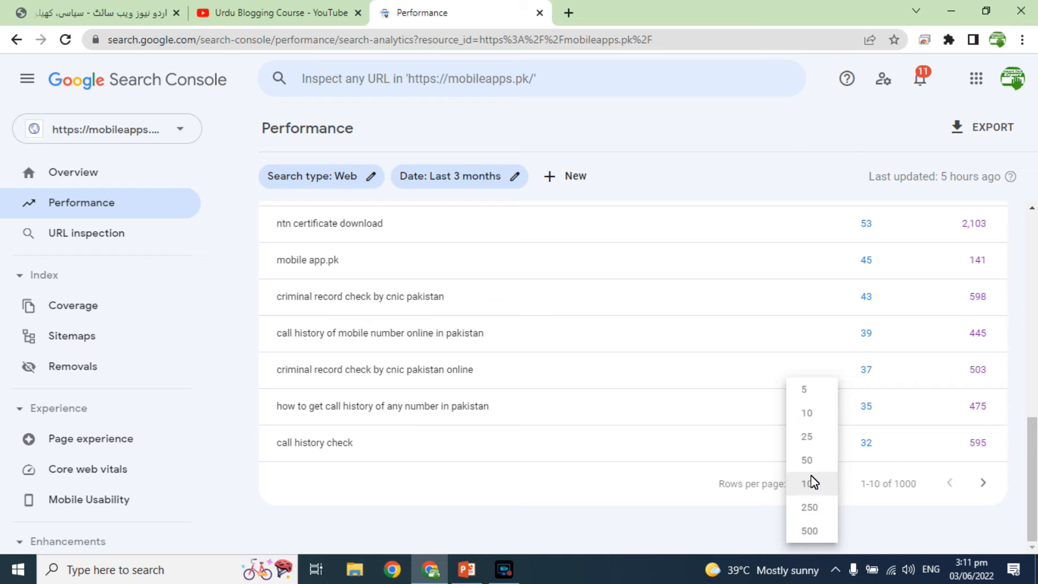
left_click(809, 483)
scroll(480, 342, "down", 5)
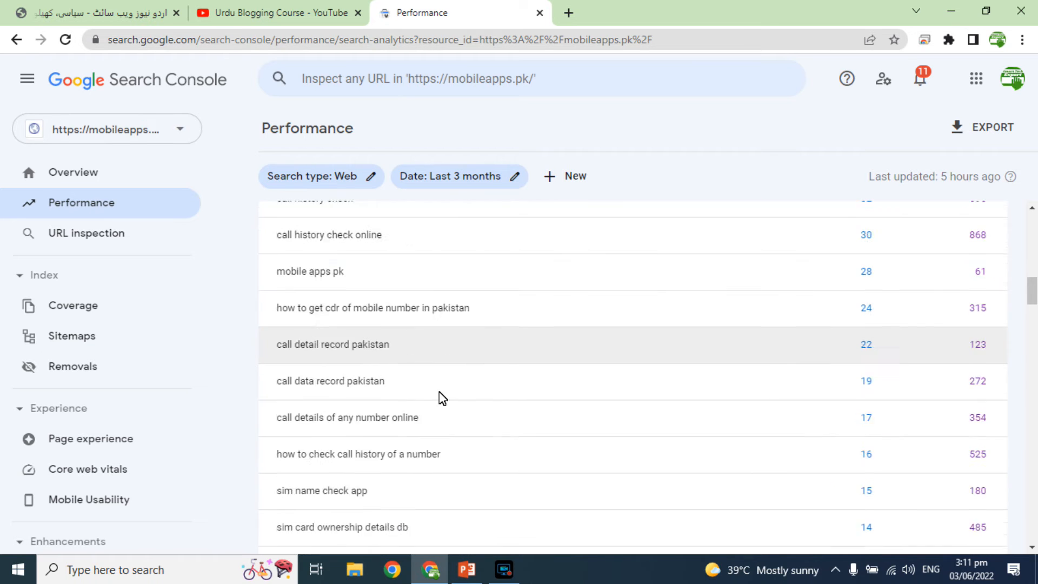
scroll(445, 415, "down", 8)
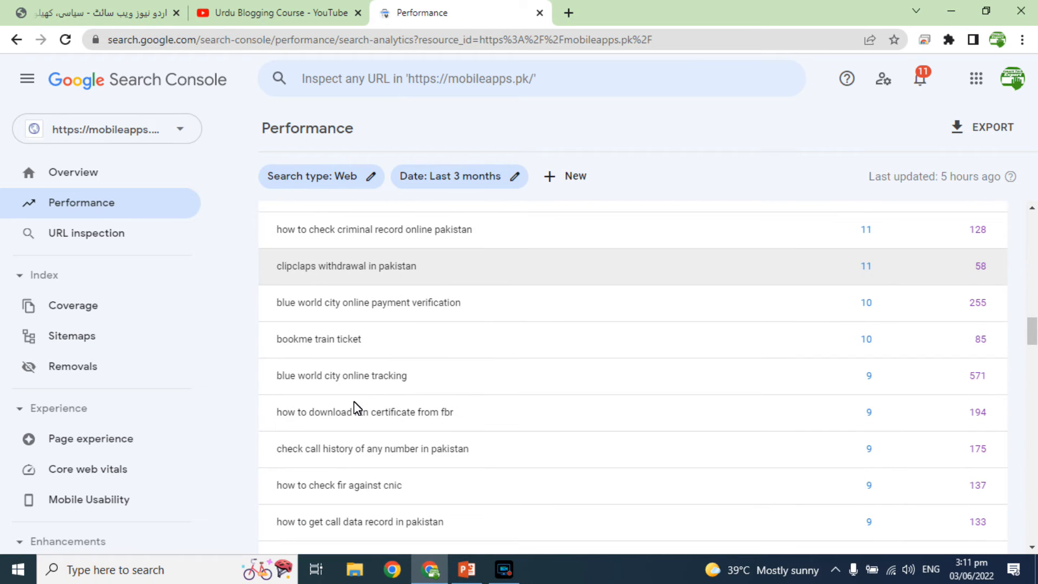
scroll(315, 373, "down", 8)
scroll(474, 456, "up", 20)
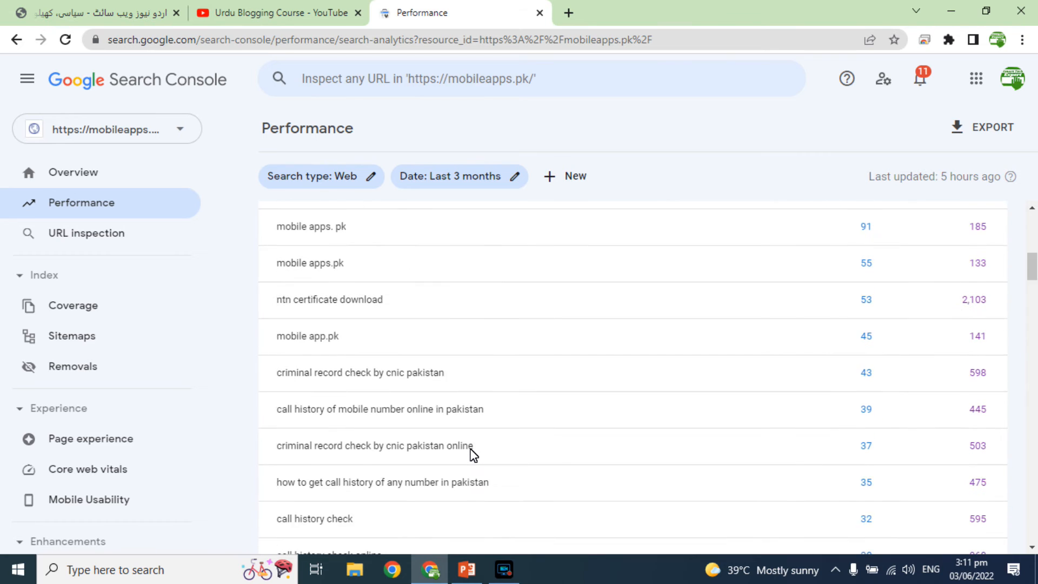
- Break the Performance report down by pages and review the clicks and impressions of the top pages
scroll(473, 456, "down", 3)
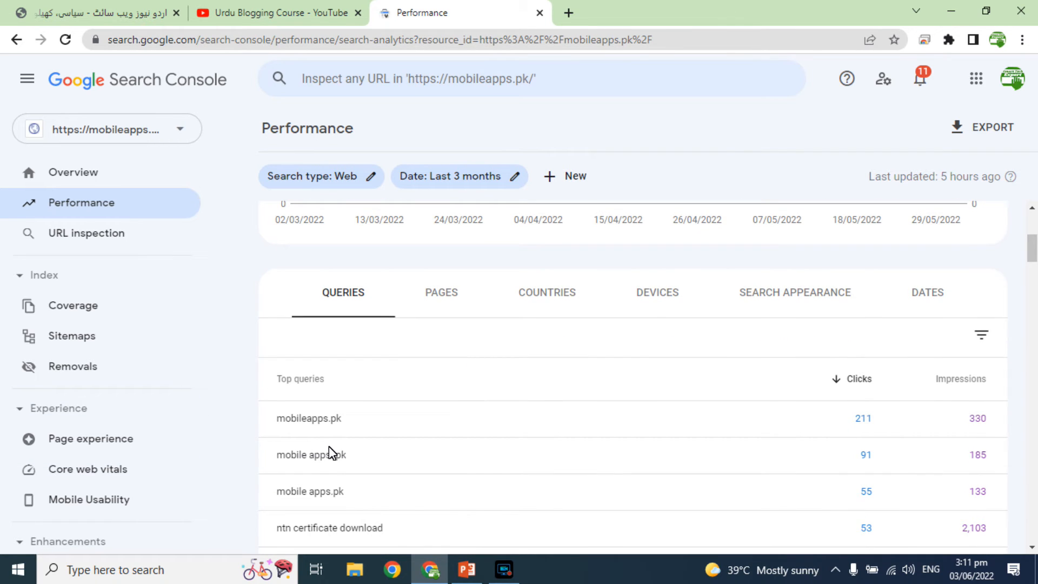
left_click(440, 294)
scroll(510, 371, "down", 2)
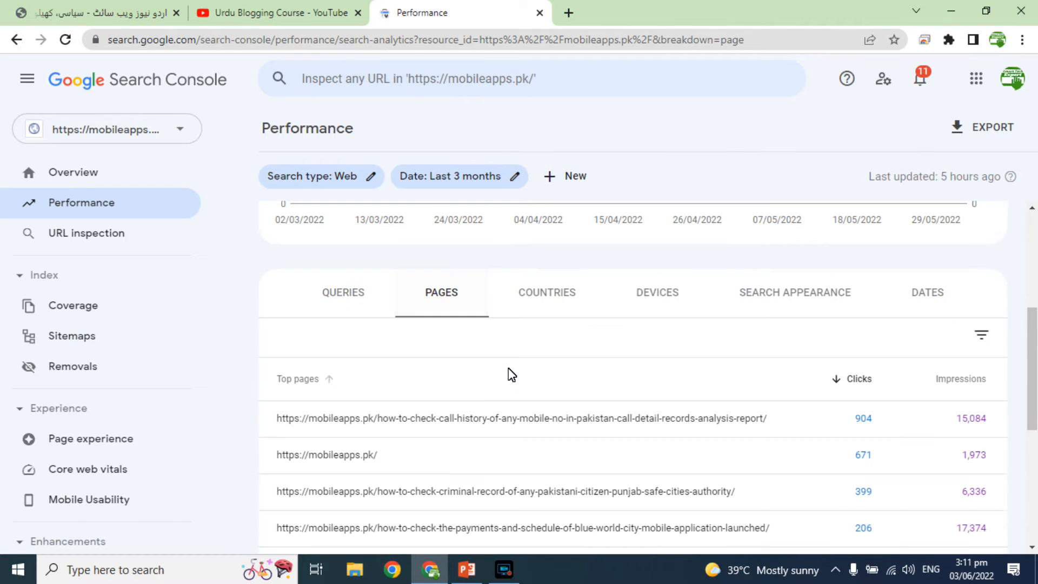
scroll(316, 388, "down", 3)
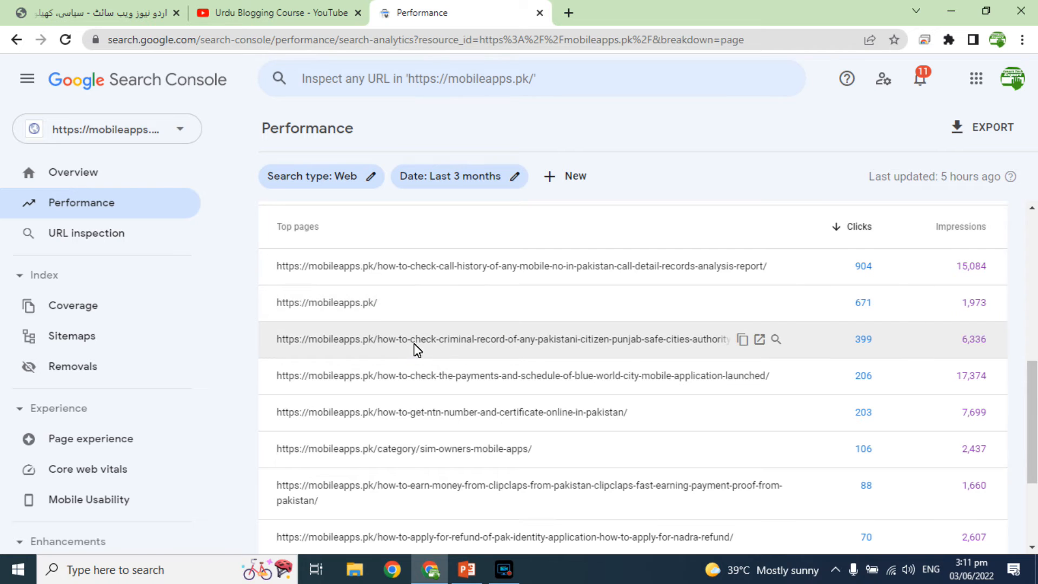
scroll(787, 457, "down", 3)
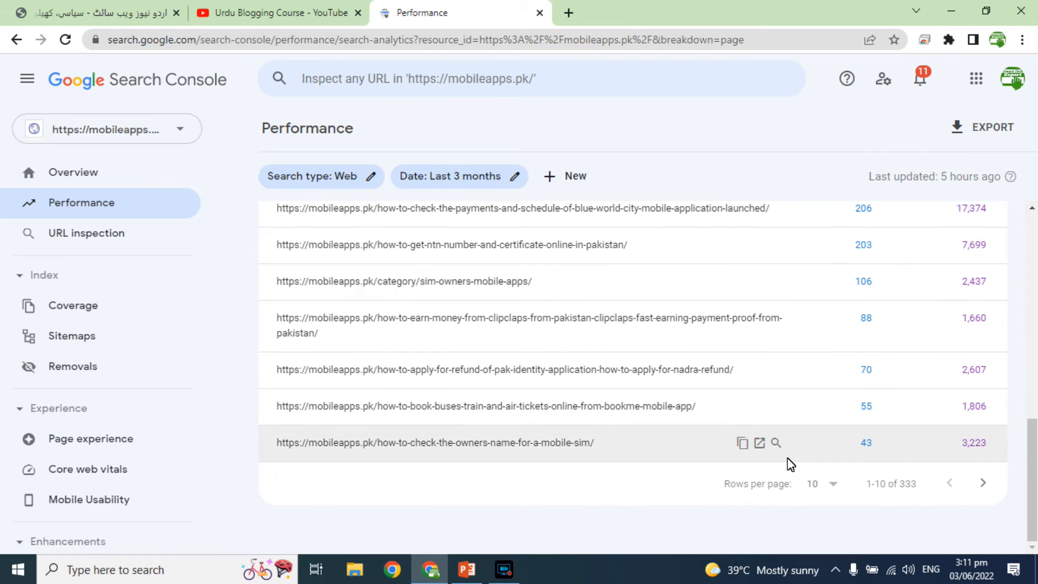
- Break the Performance report down by countries and review which countries the clicks come from
scroll(787, 458, "up", 8)
left_click(550, 427)
scroll(686, 463, "down", 6)
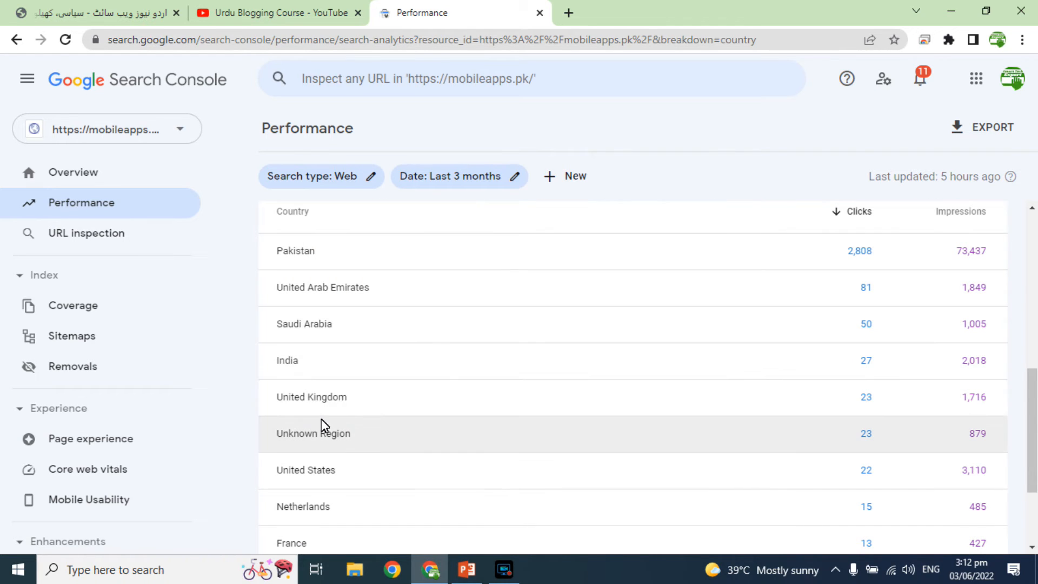
scroll(327, 379, "down", 3)
- View the Performance report's breakdown by devices and by search appearance
scroll(352, 446, "up", 9)
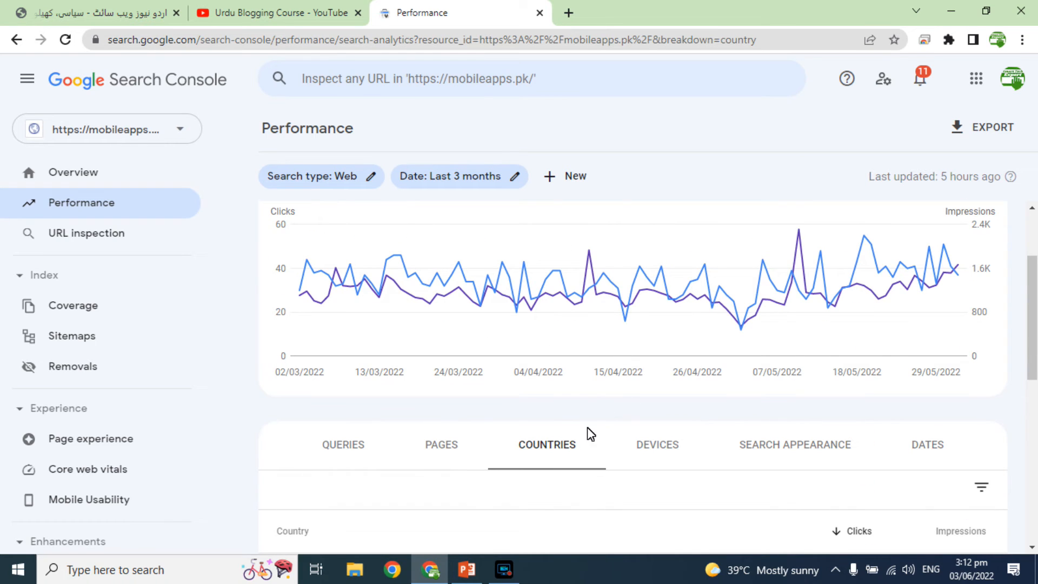
left_click(657, 444)
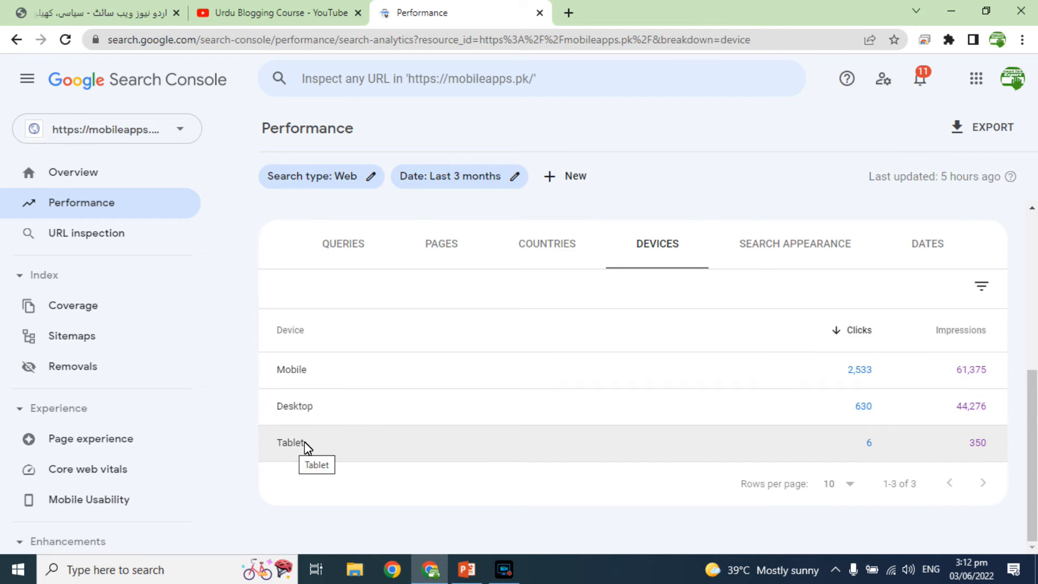
left_click(780, 243)
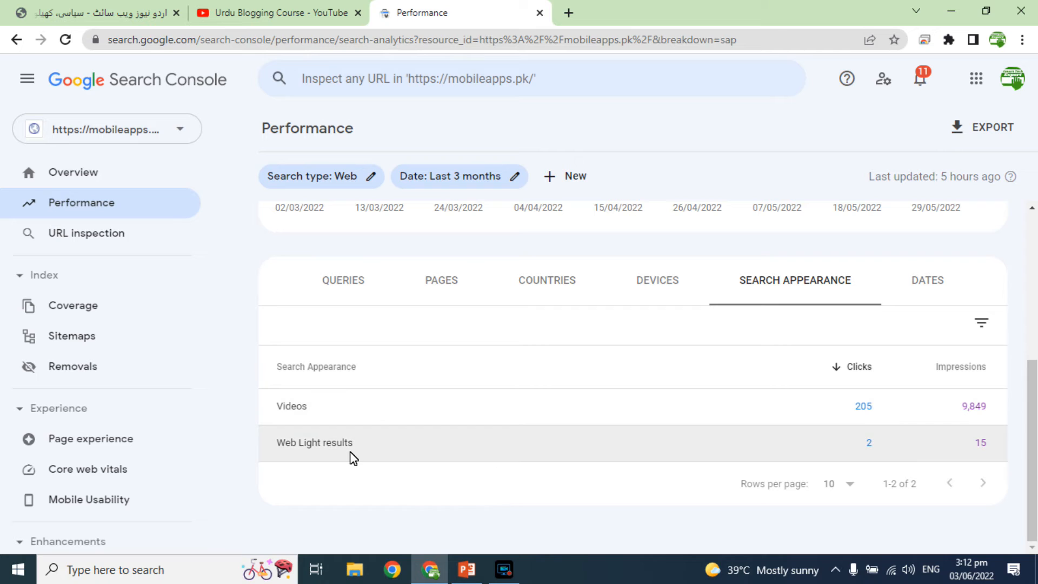
- Break the Performance report down by dates
left_click(926, 281)
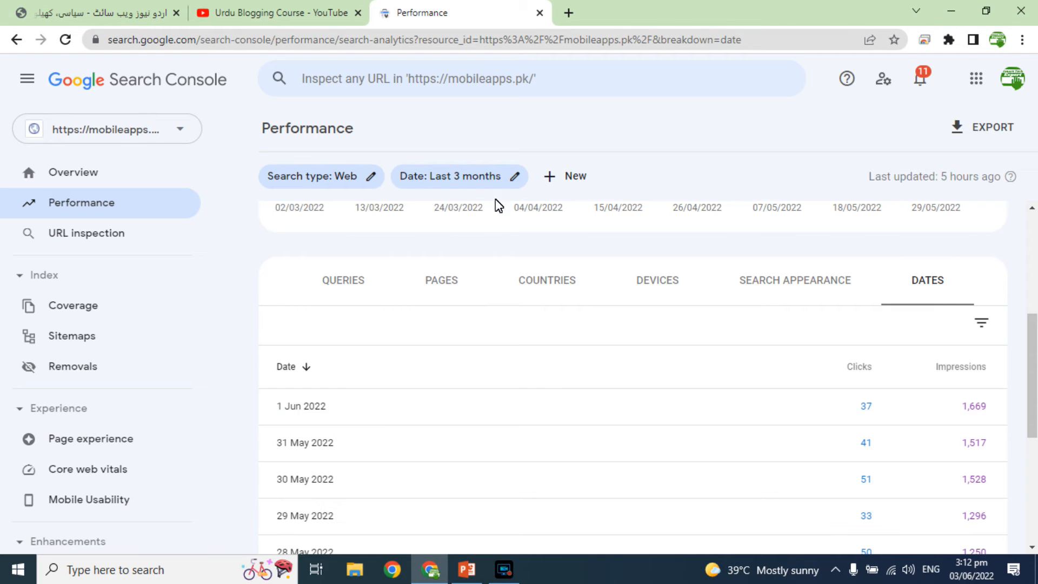
left_click(183, 131)
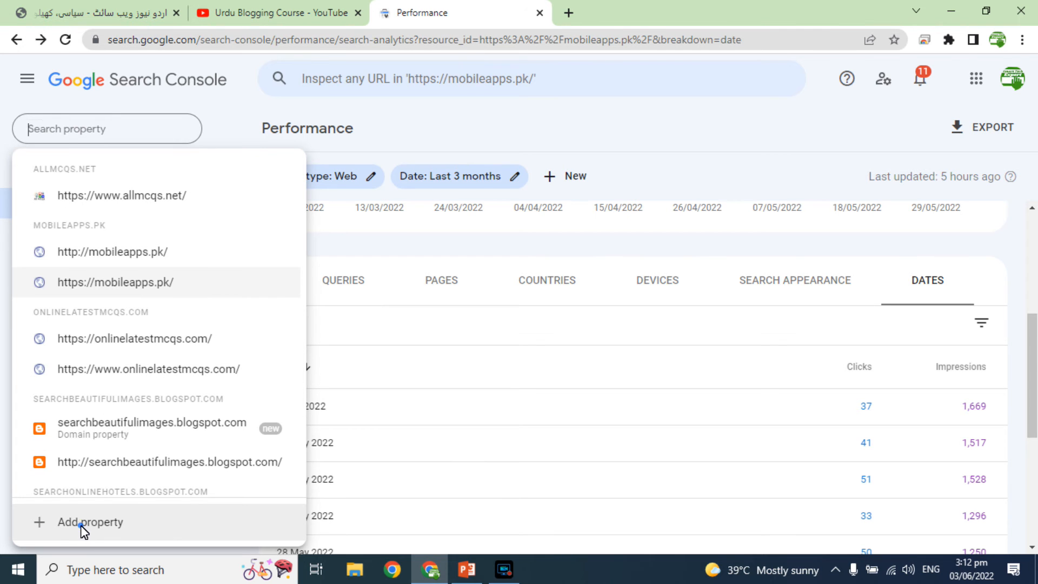
left_click(81, 523)
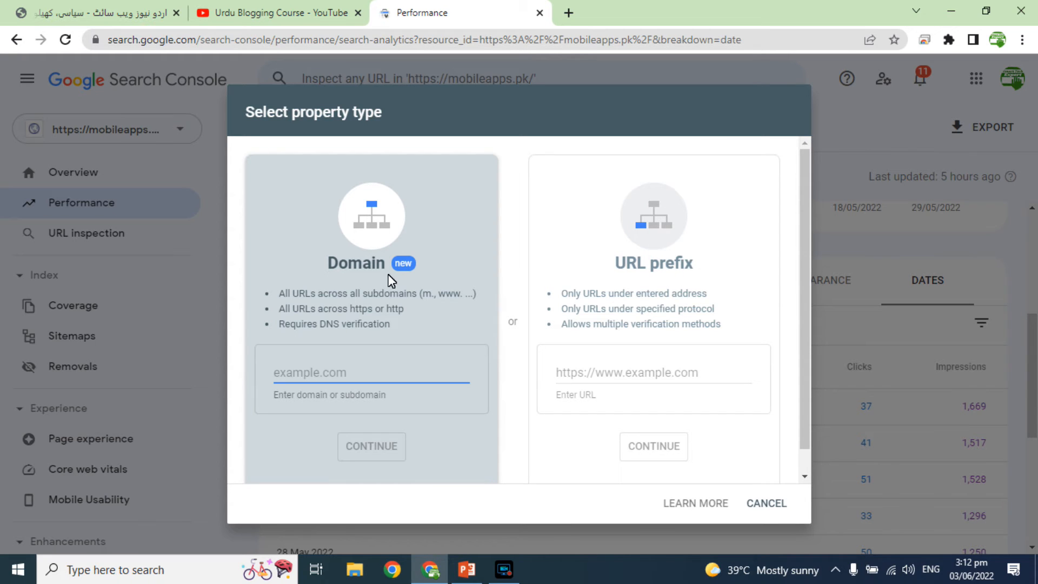
left_click(151, 13)
left_click(209, 44)
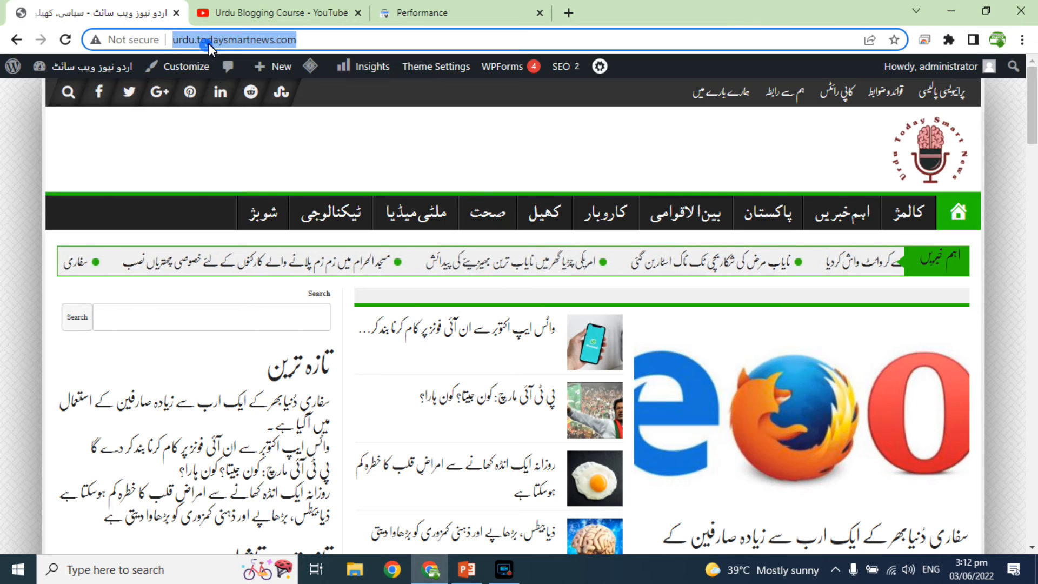
right_click(209, 43)
left_click(255, 154)
left_click(466, 3)
left_click(622, 362)
key("ctrl+v")
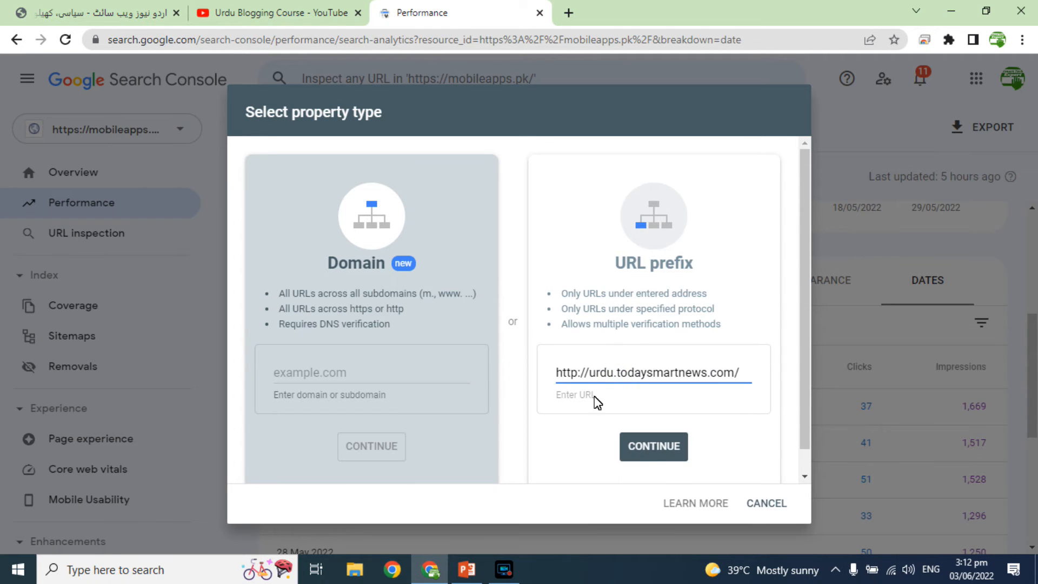
left_click(646, 452)
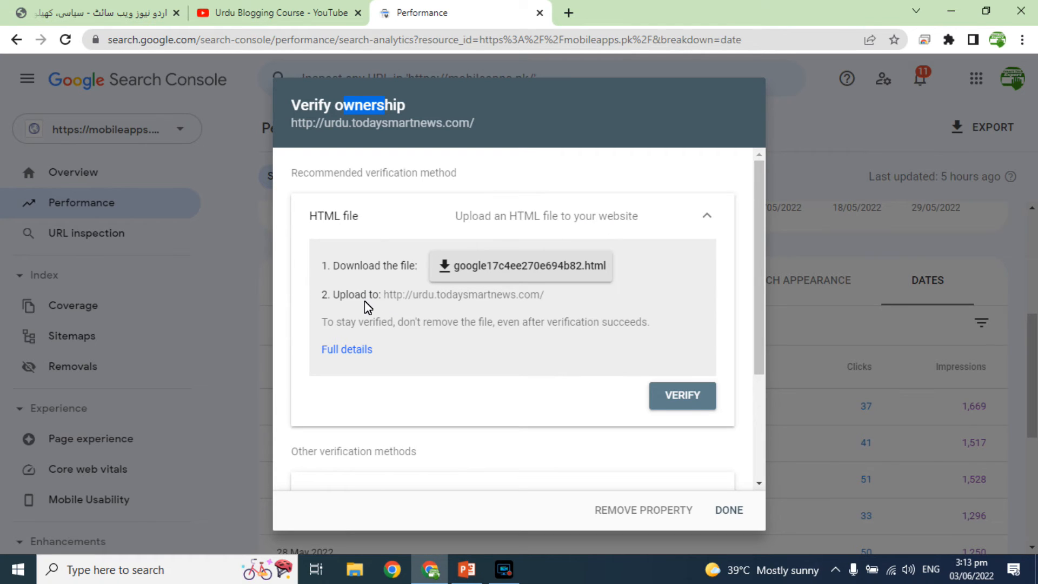
- View the available ownership verification methods and download the HTML verification file
left_click(570, 214)
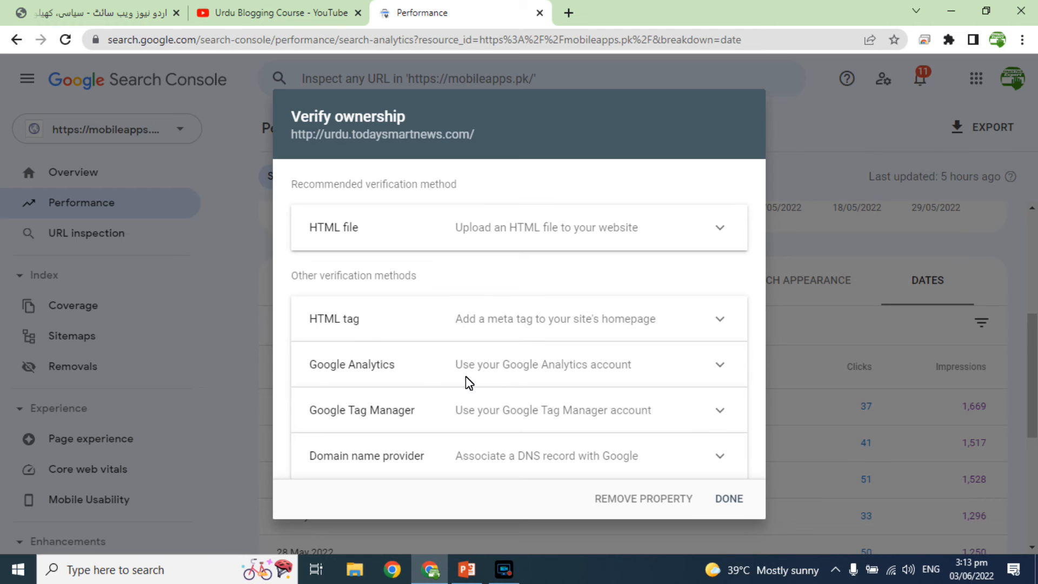
left_click(342, 239)
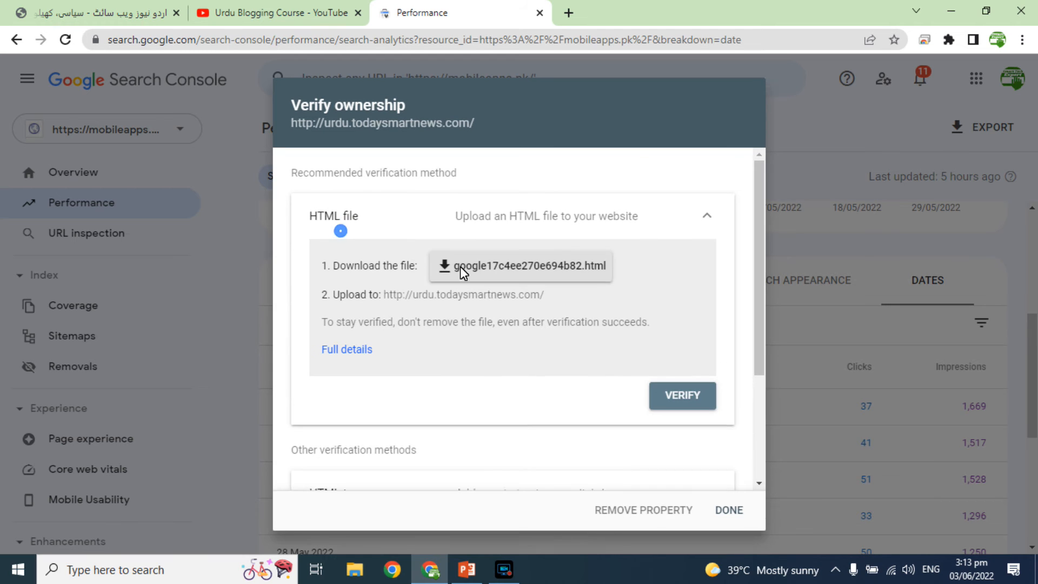
left_click(492, 264)
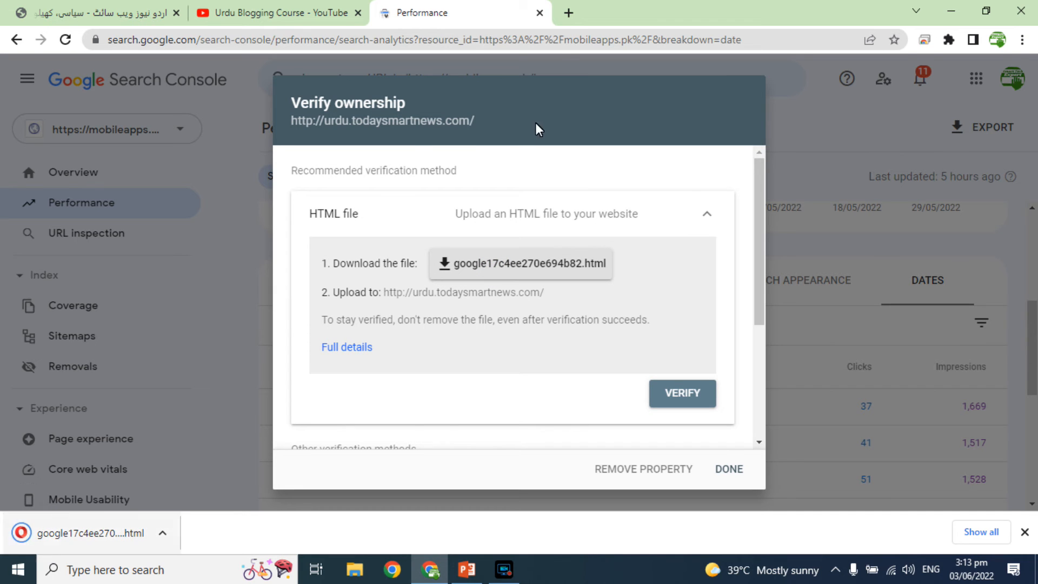
- Open the Hostinger hosting account for todaysmartnews.com in a new browser tab
left_click(566, 16)
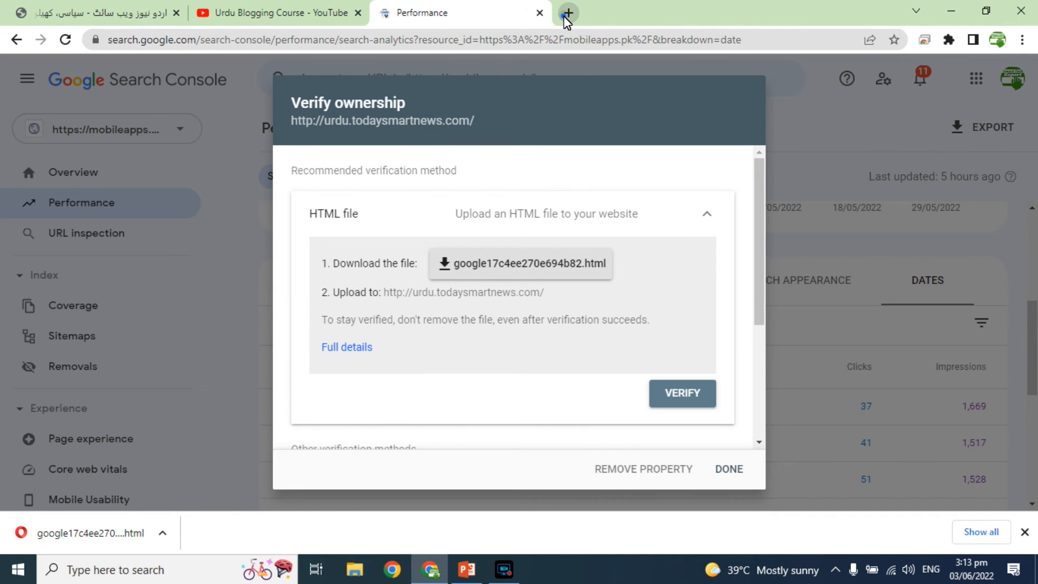
type("e")
key("BackSpace")
key("BackSpace")
type("cpan")
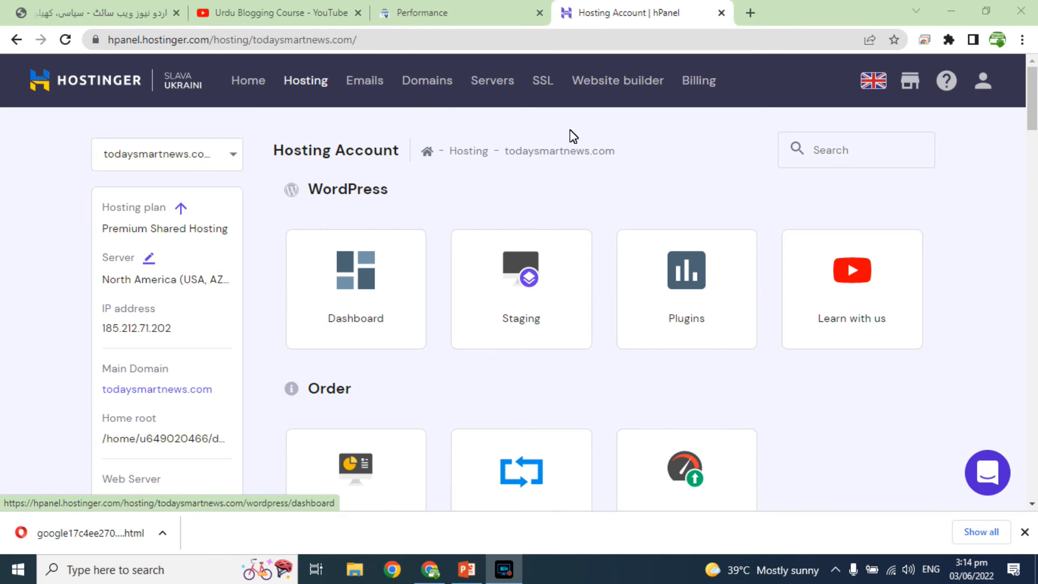
- Look through the videos of the Urdu Blogging Course playlist on YouTube
left_click(276, 11)
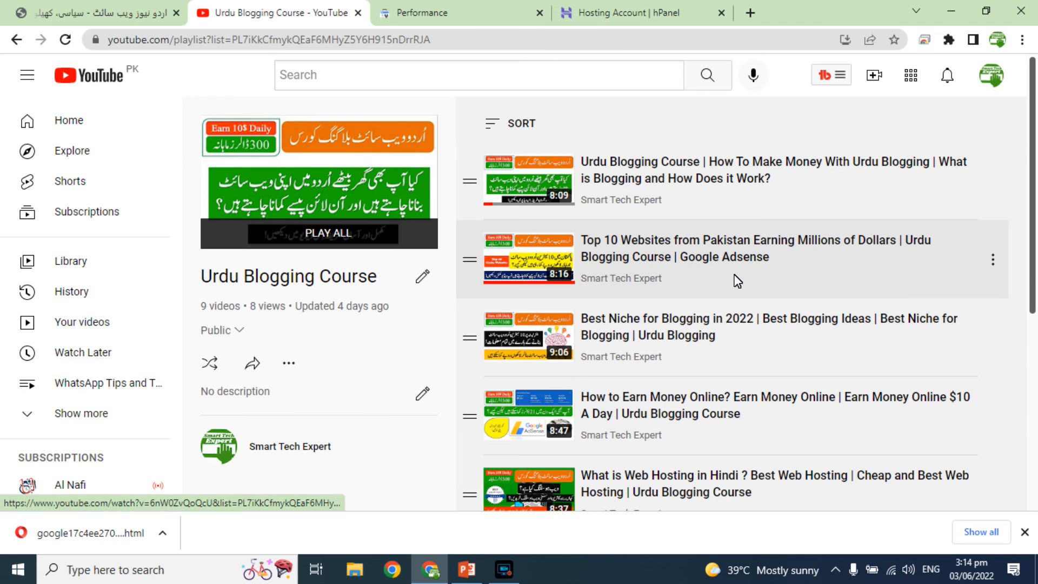
scroll(738, 281, "down", 1)
scroll(634, 418, "down", 2)
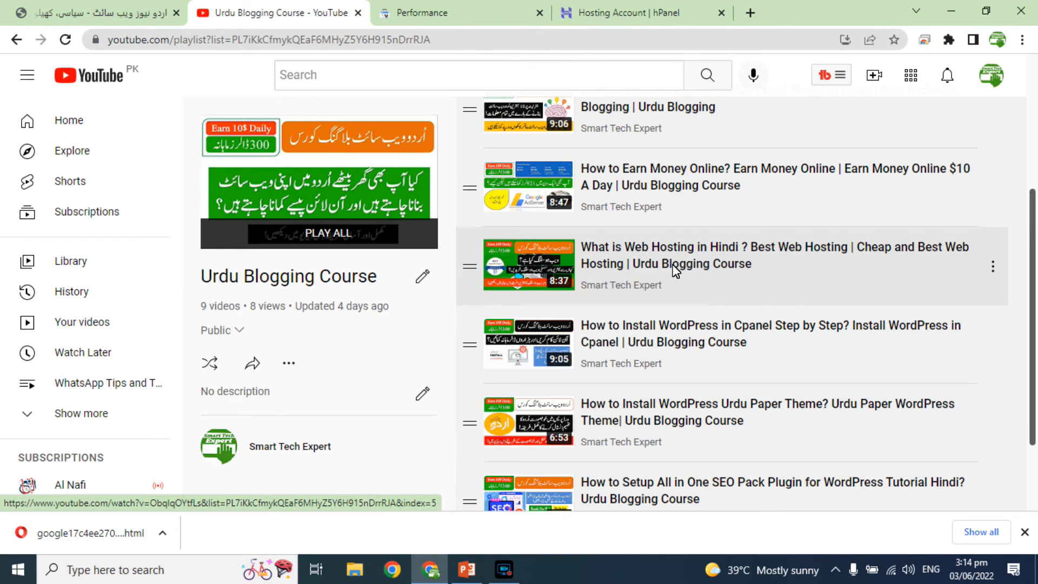
- Return to the Hostinger hosting account, search its tools for "fil" and open the File Manager
left_click(622, 13)
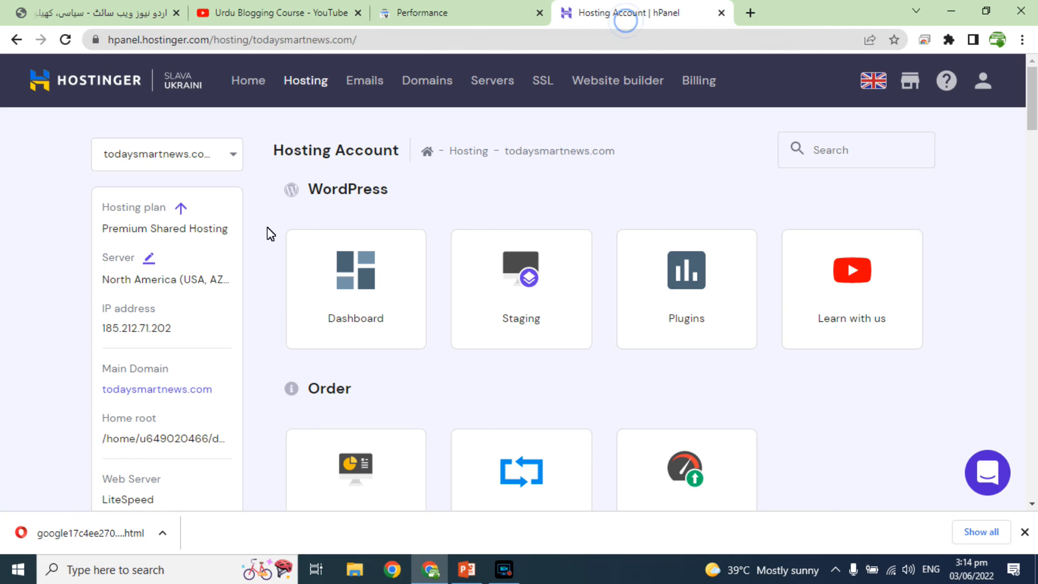
left_click(838, 157)
type("fi")
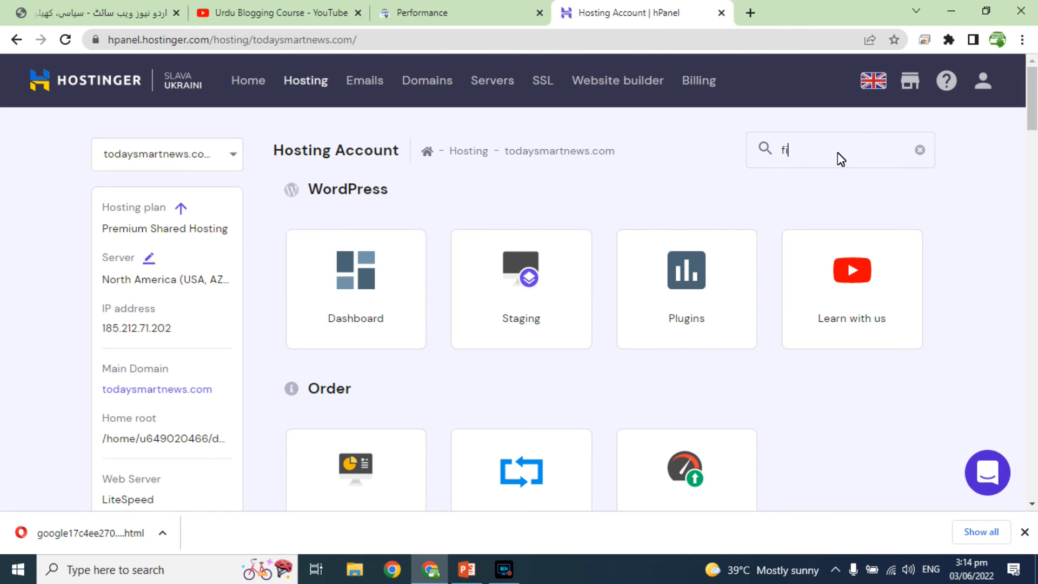
type("l")
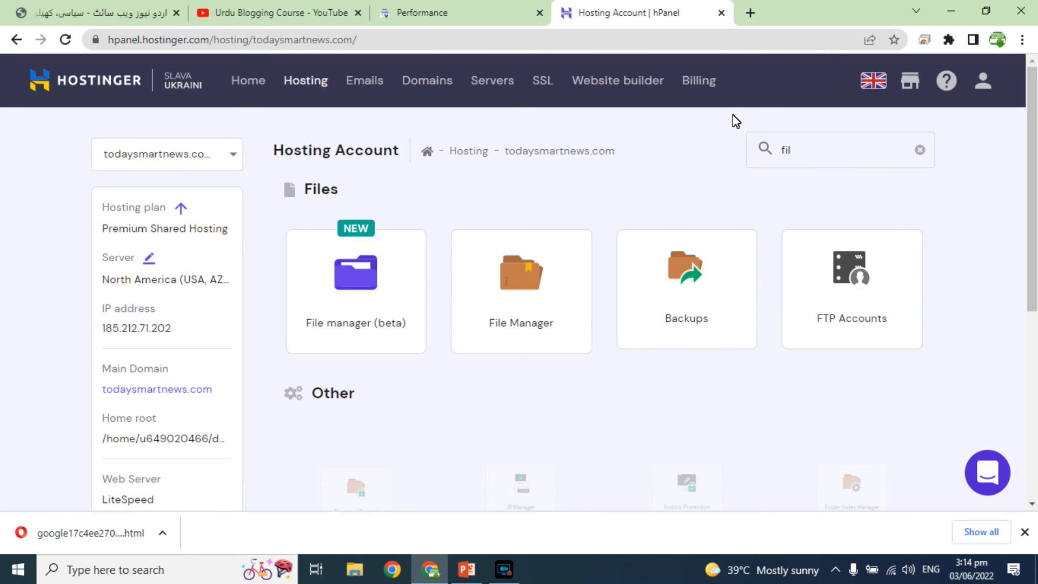
left_click(539, 266)
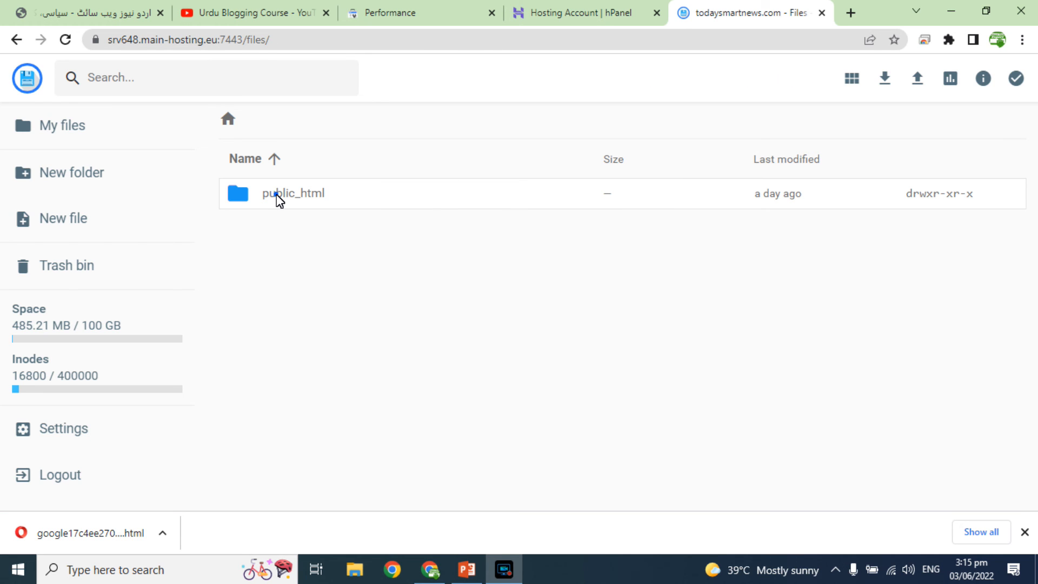
- Upload the downloaded HTML verification file into the public_html folder
double_click(279, 199)
left_click_drag(124, 551, 552, 361)
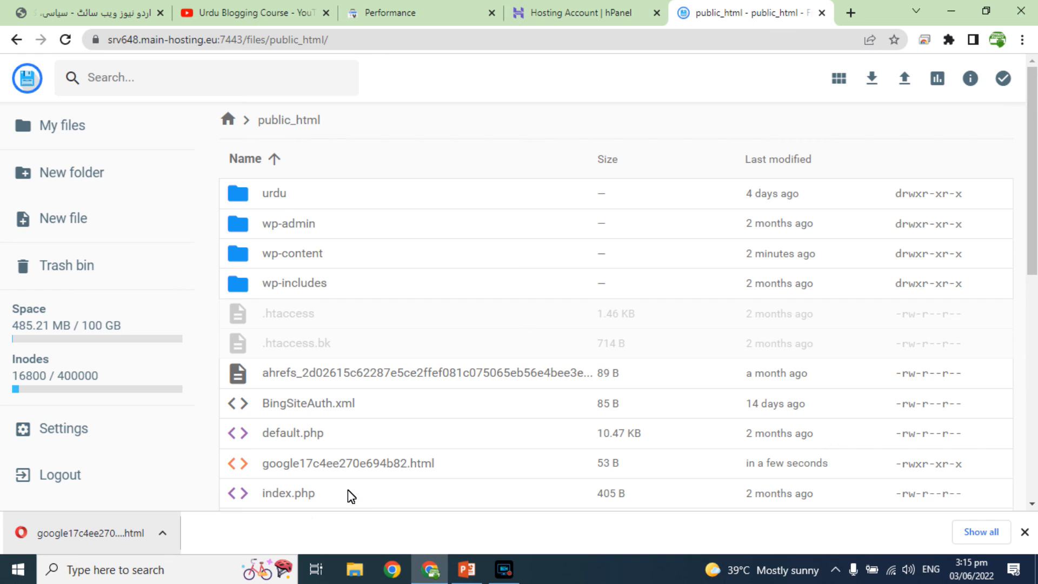
- Upload the downloaded HTML verification file into the urdu subfolder of public_html
left_click(271, 200)
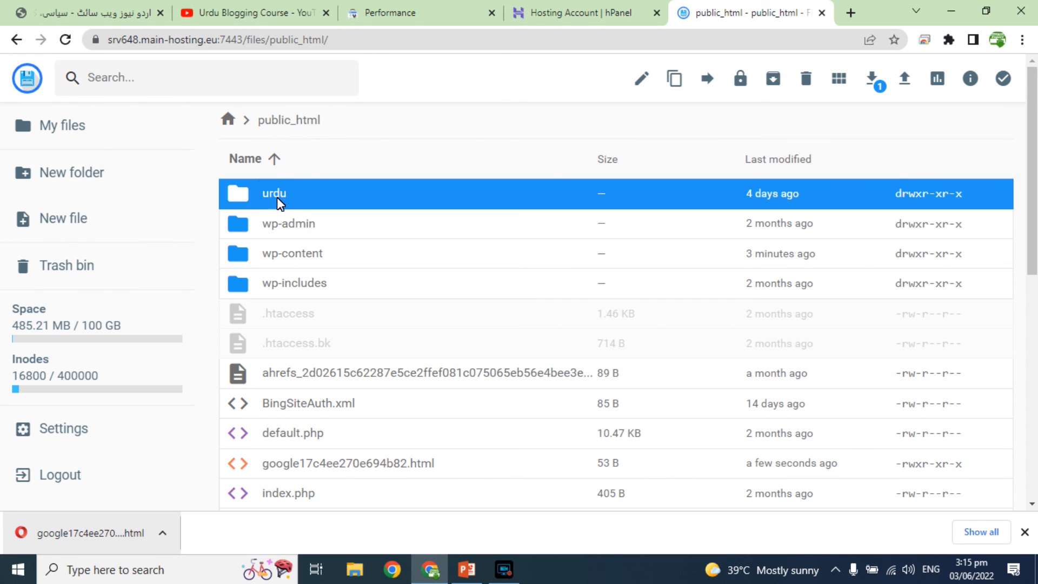
double_click(275, 201)
left_click_drag(32, 534, 410, 365)
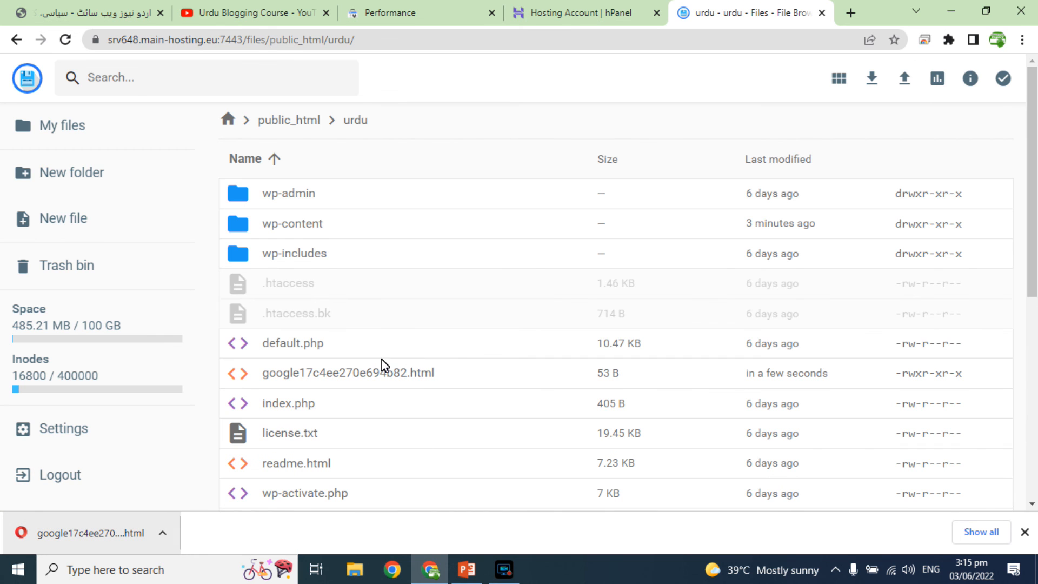
left_click(378, 10)
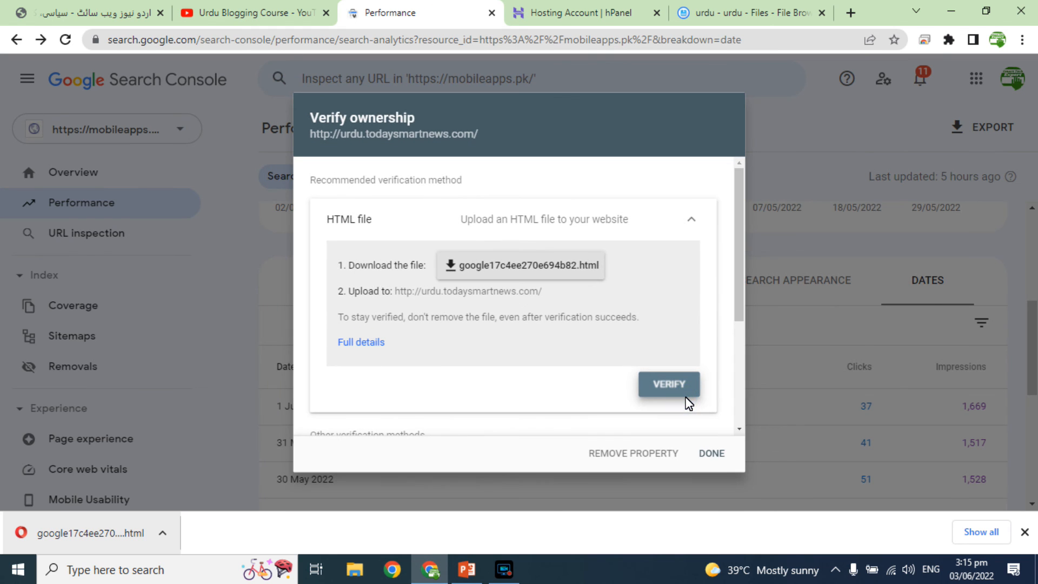
key("Return")
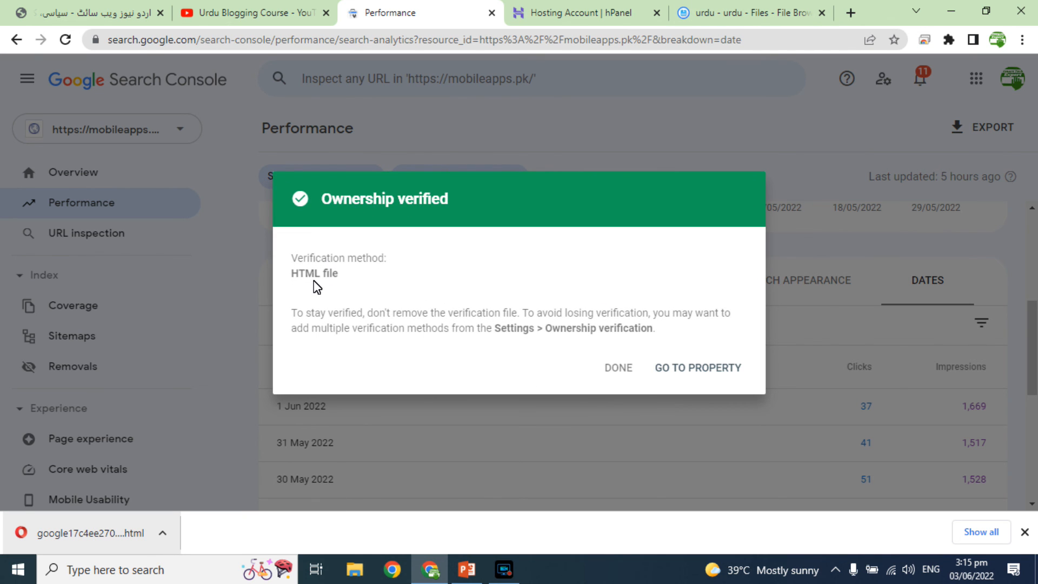
left_click(695, 371)
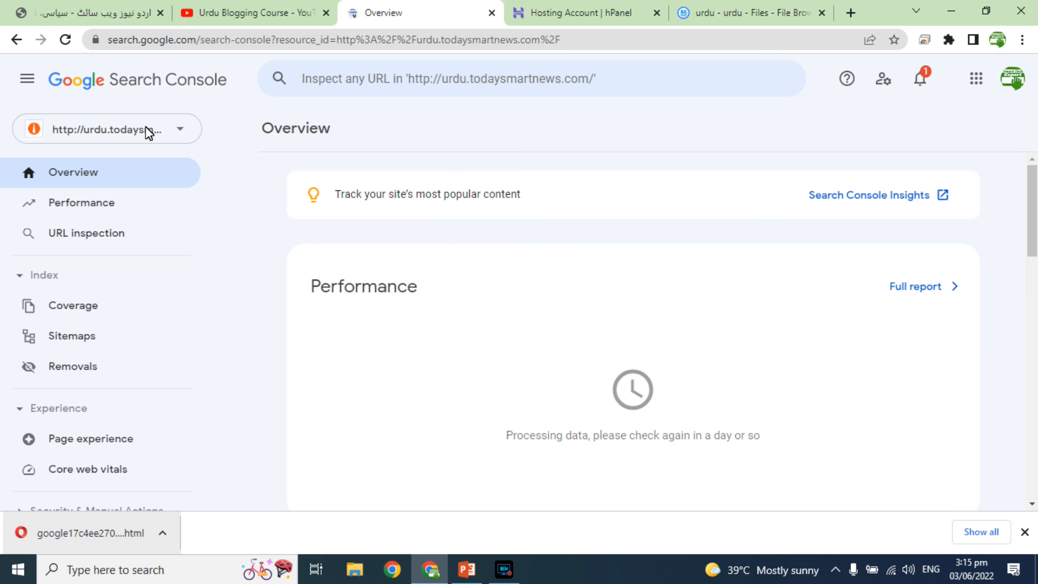
left_click(177, 132)
left_click(116, 284)
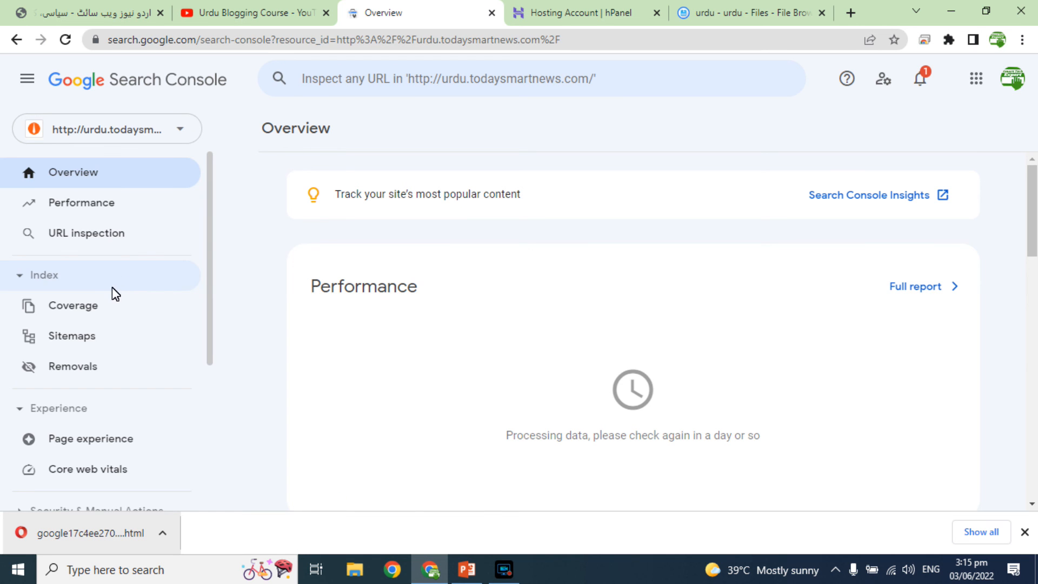
left_click(153, 132)
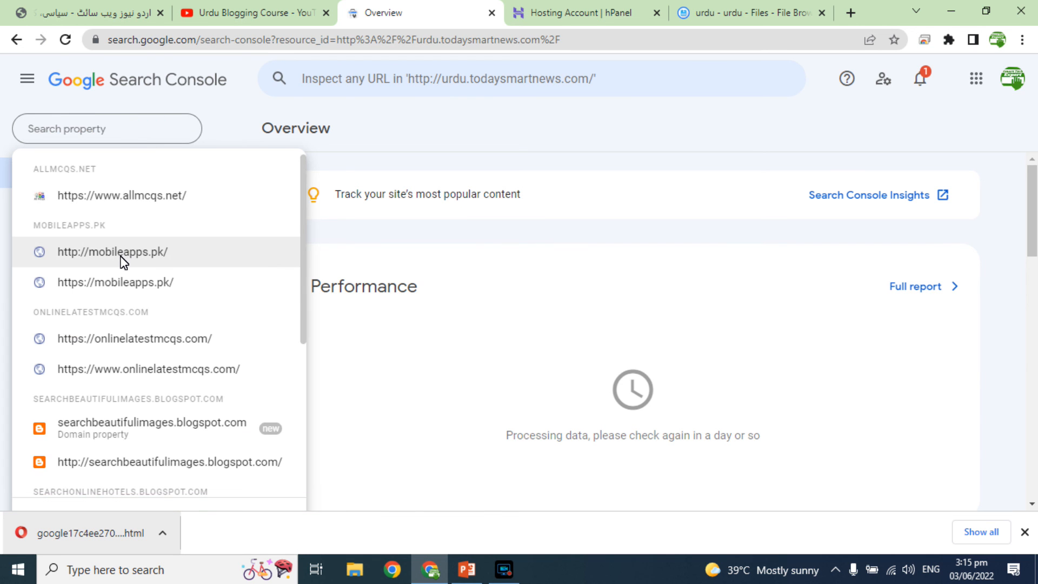
left_click(108, 284)
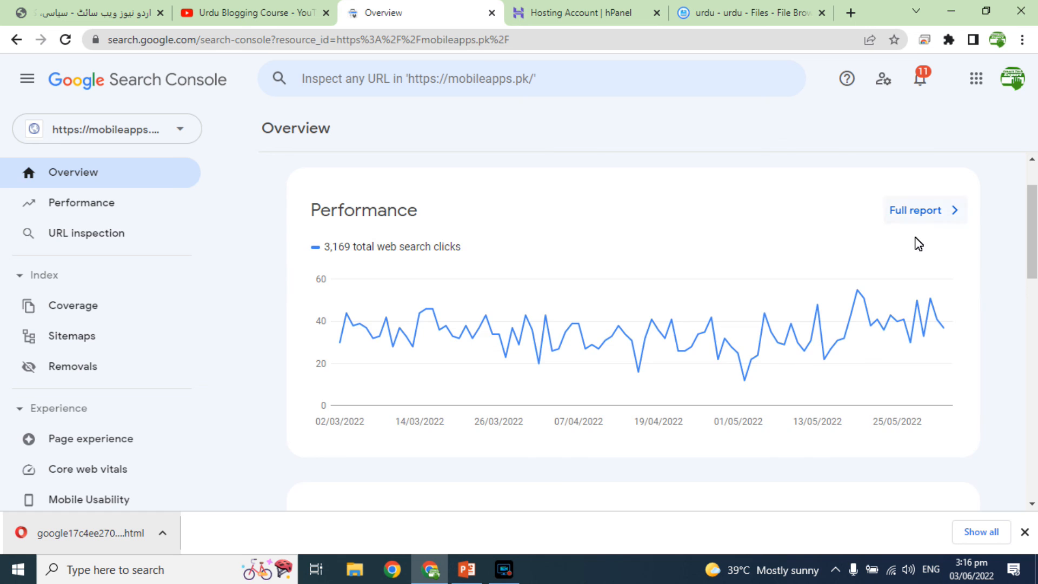
left_click(900, 205)
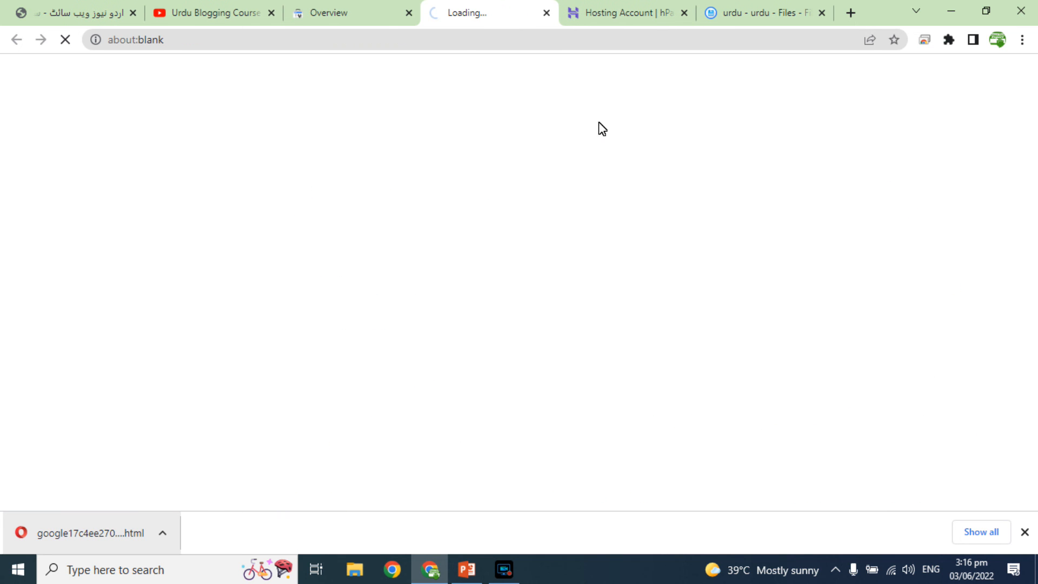
left_click(359, 12)
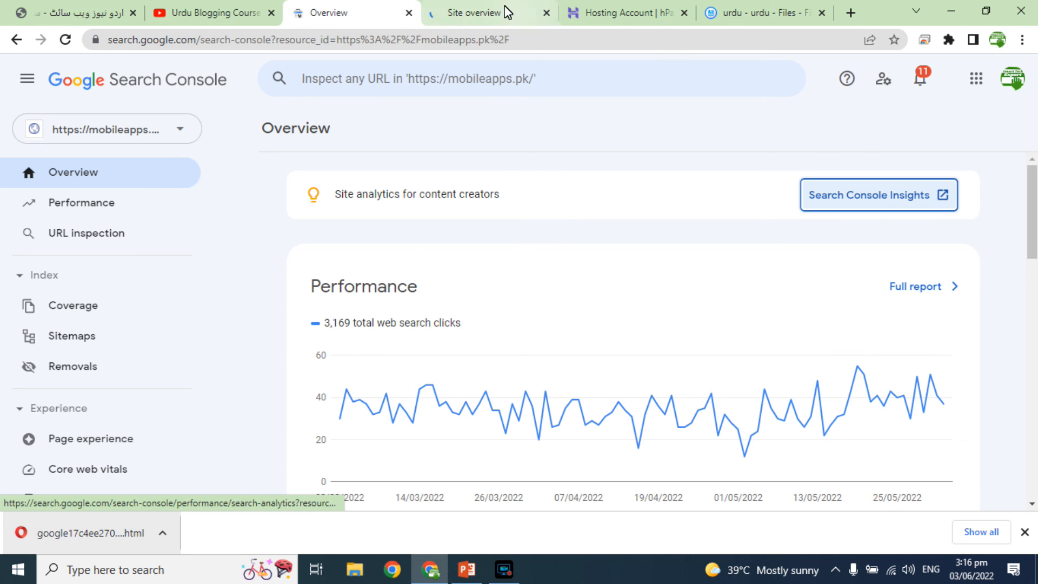
left_click(505, 12)
scroll(506, 306, "down", 5)
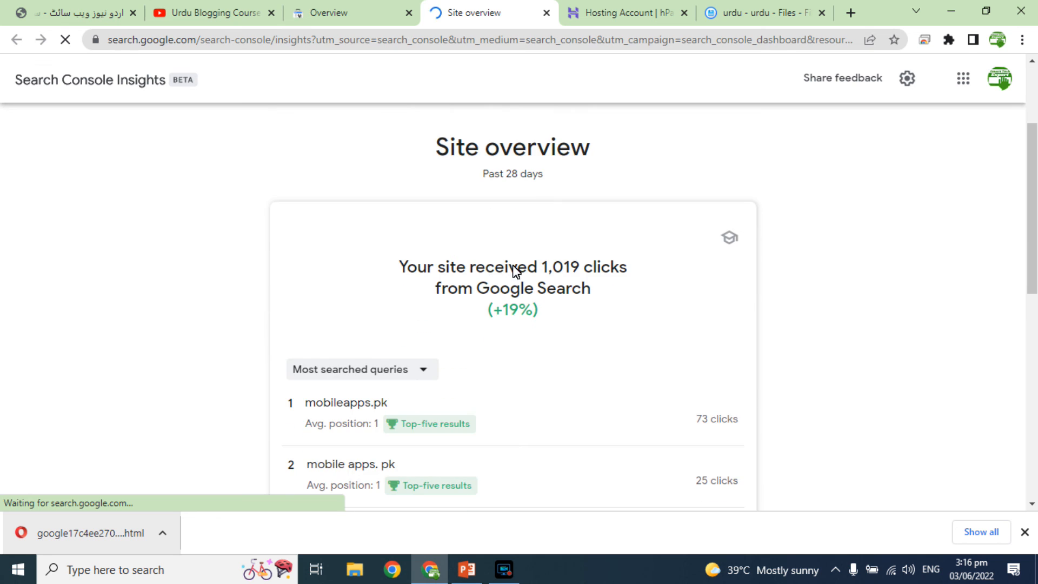
scroll(531, 401, "down", 7)
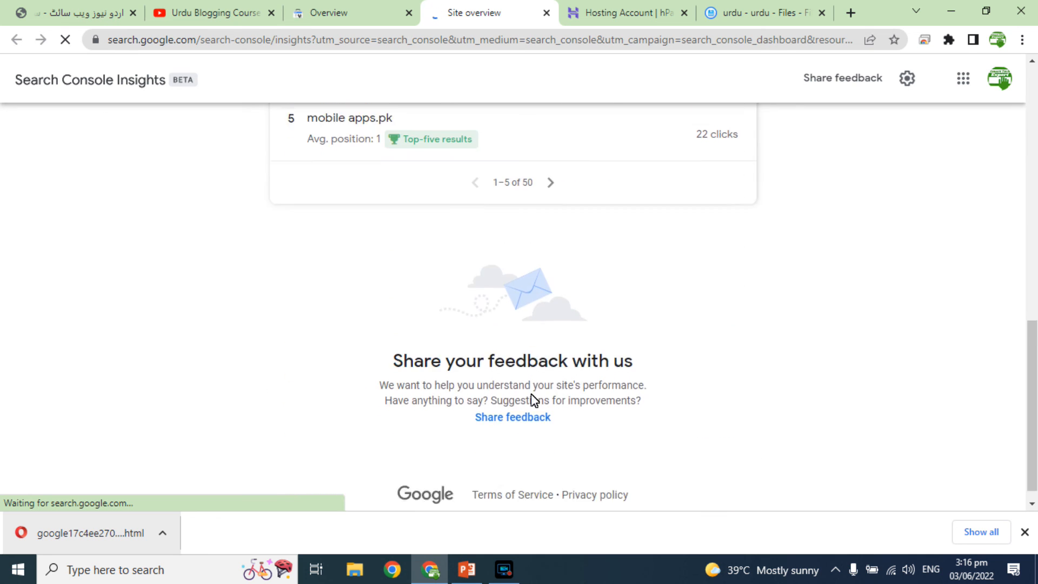
scroll(533, 397, "up", 12)
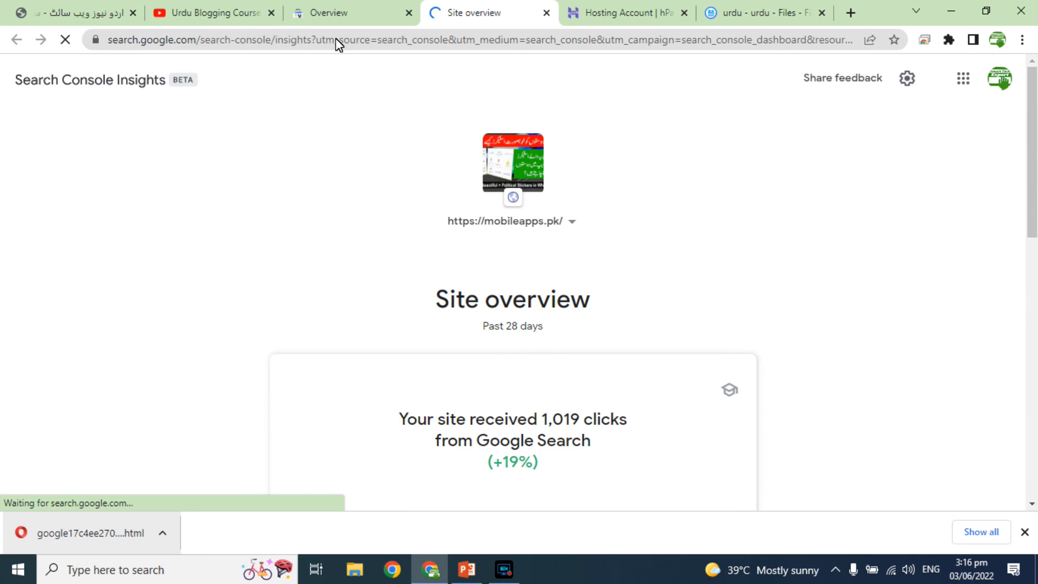
left_click(336, 12)
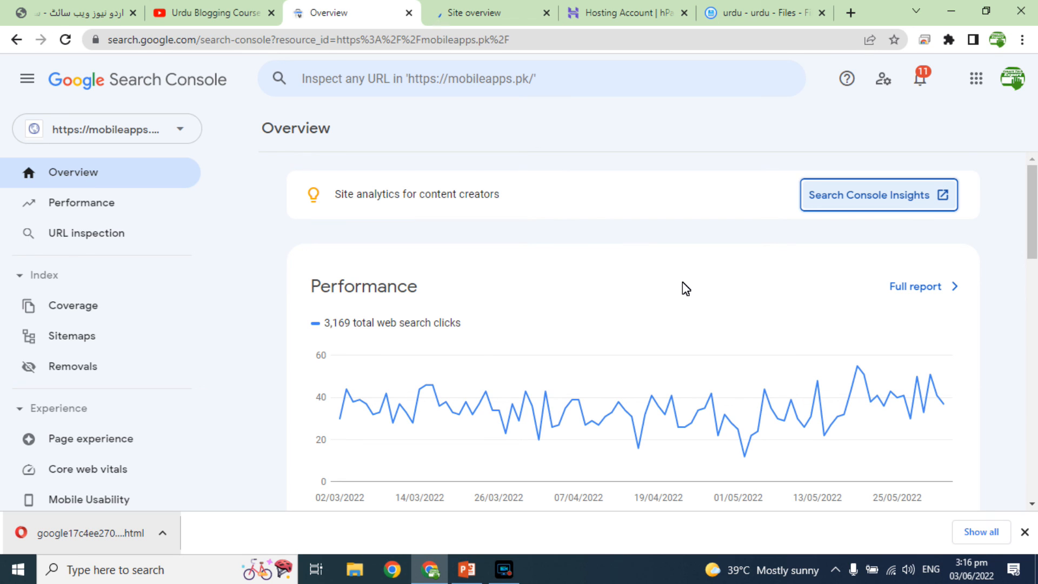